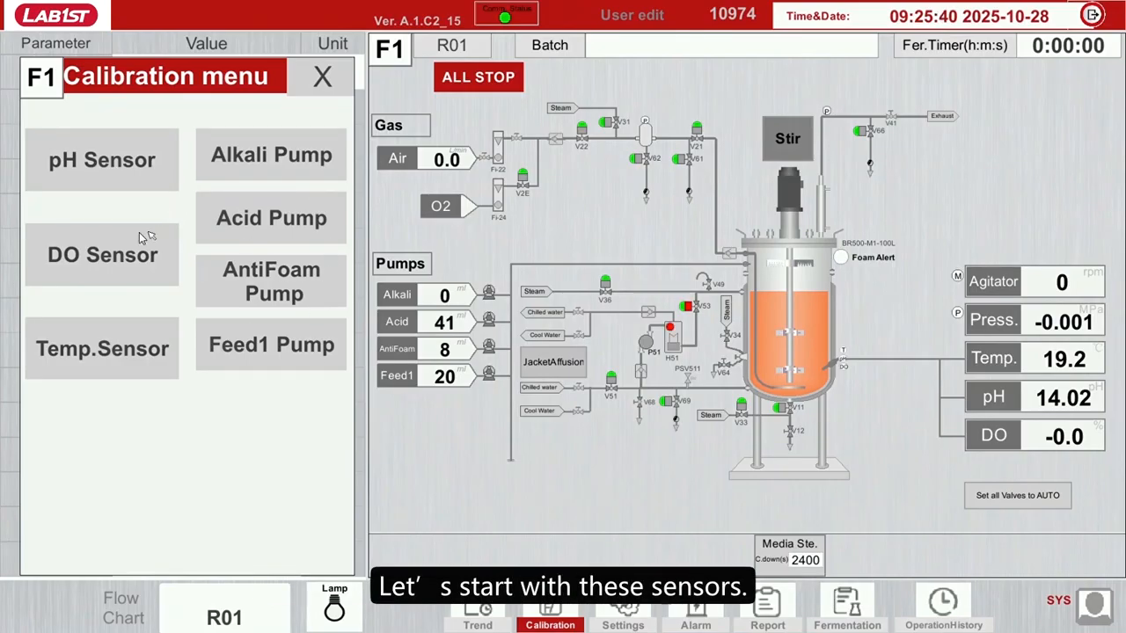
- Open the pH sensor calibration for tank F1 and select sensor no. 1
click(116, 163)
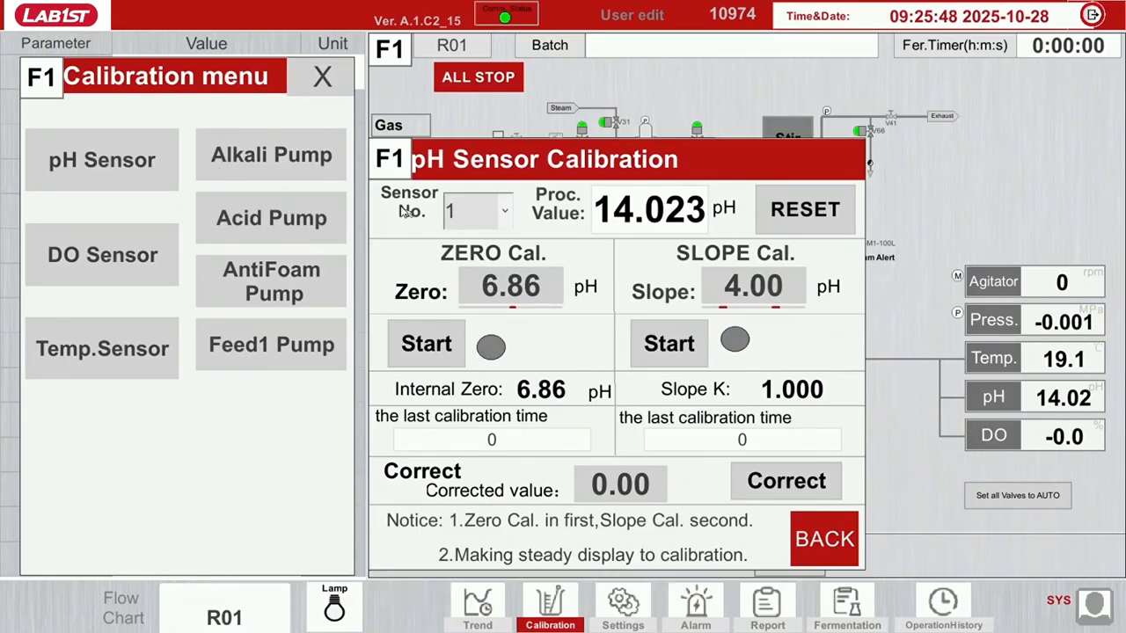
click(481, 216)
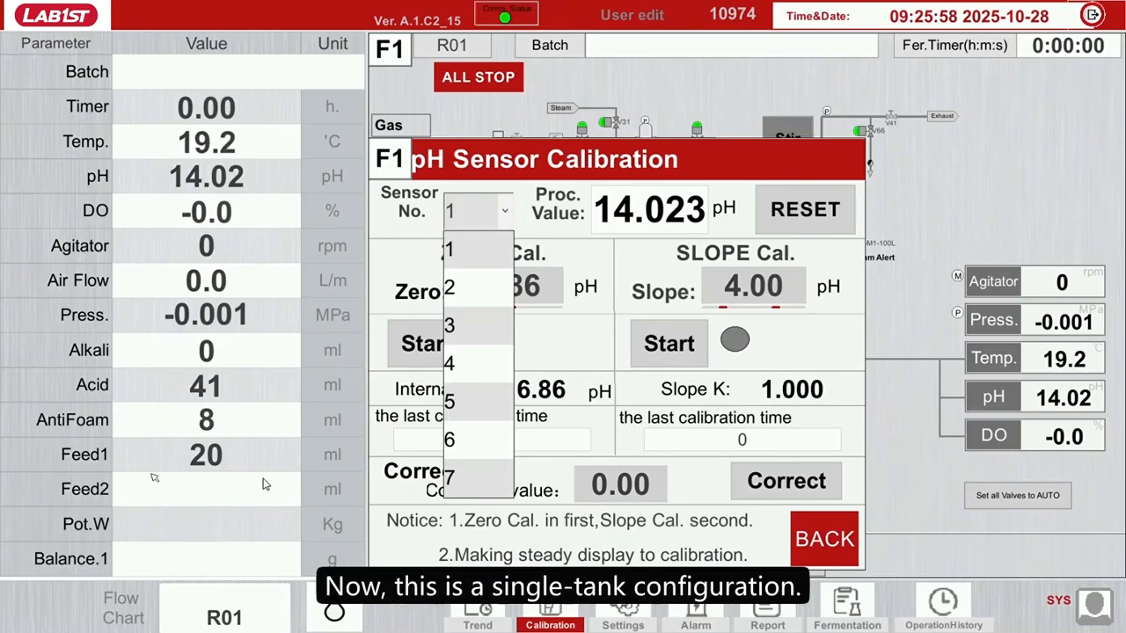
click(459, 254)
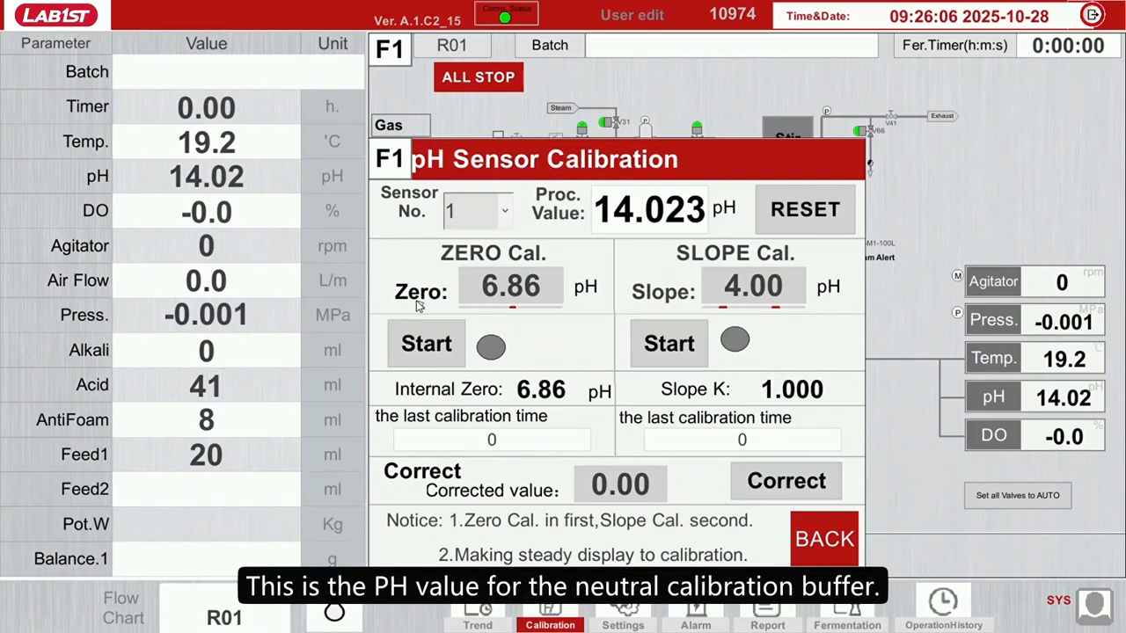
- Confirm 6.86 pH as the zero calibration buffer and 4.00 pH as the slope calibration buffer
click(507, 289)
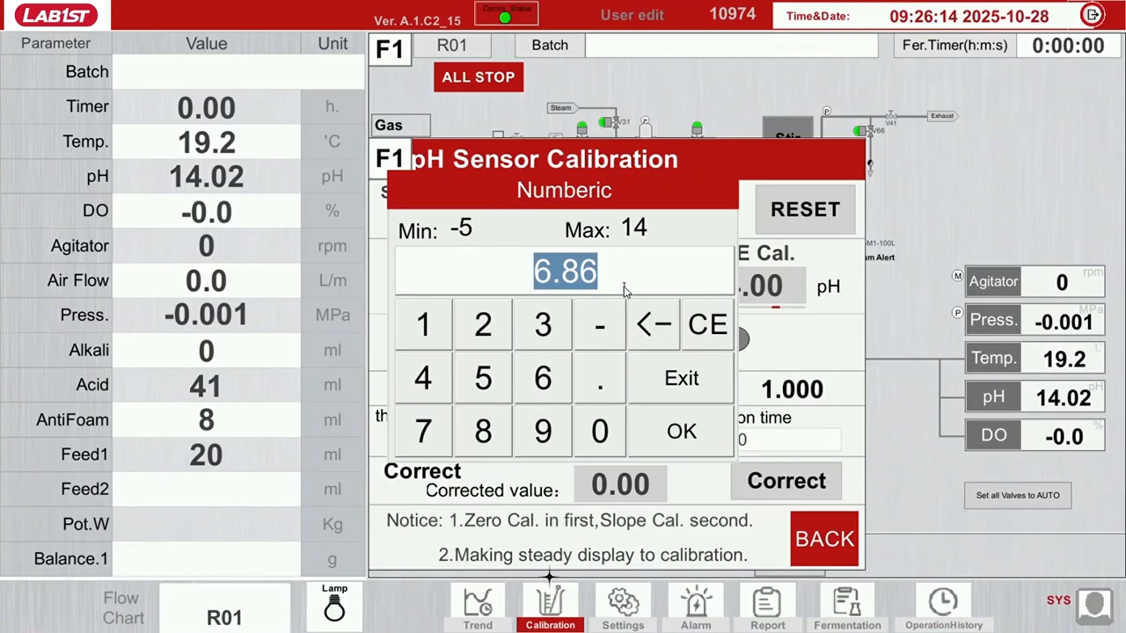
click(695, 429)
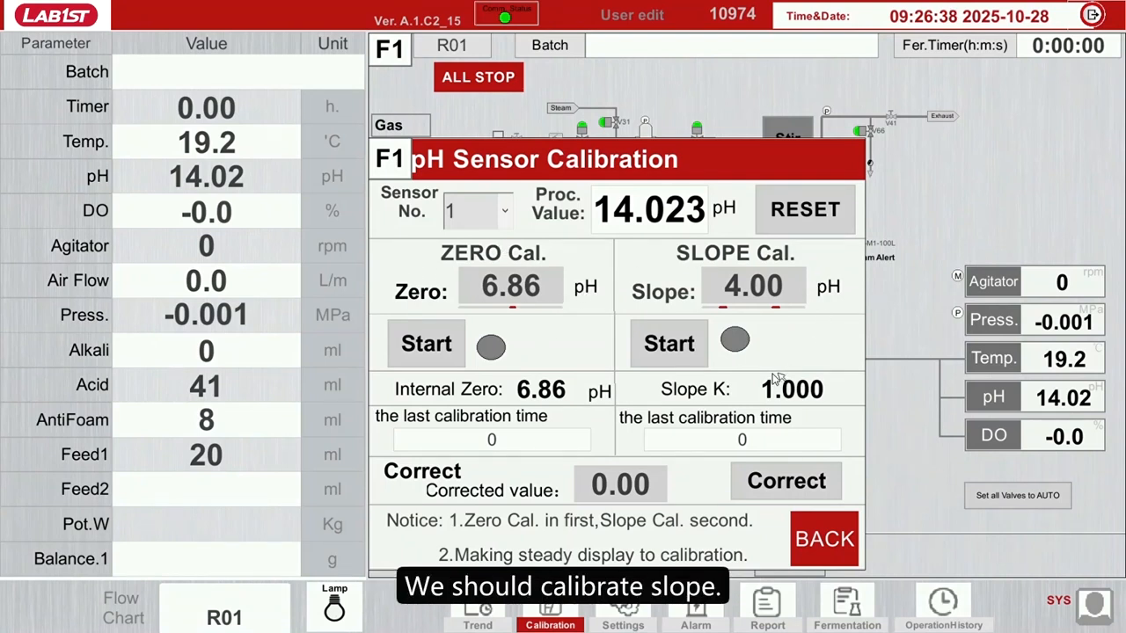
click(738, 297)
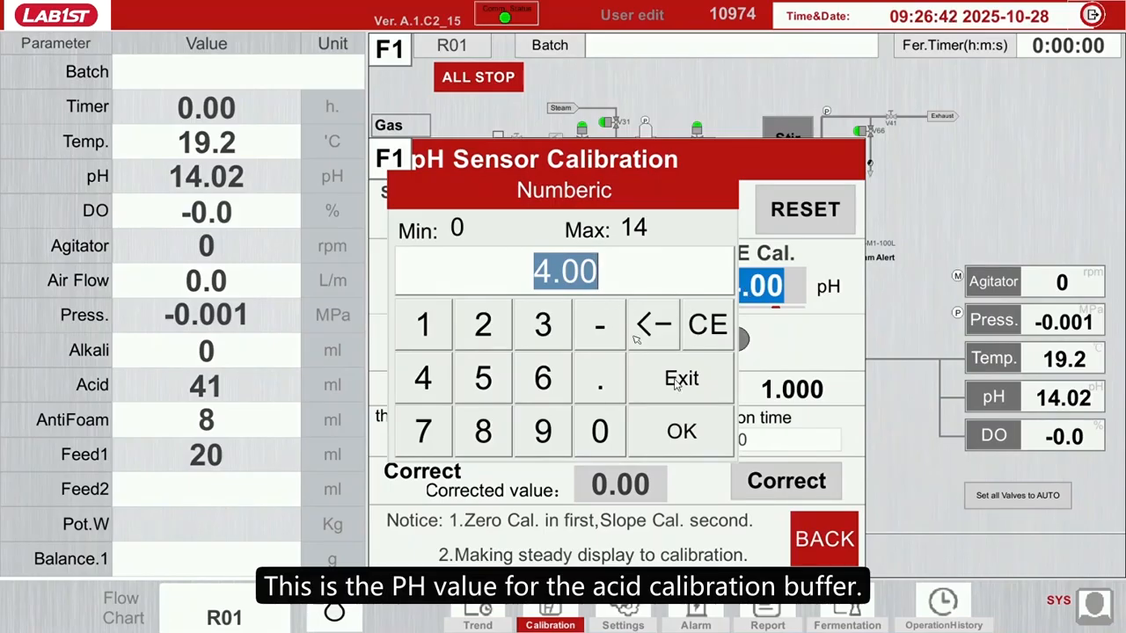
click(703, 431)
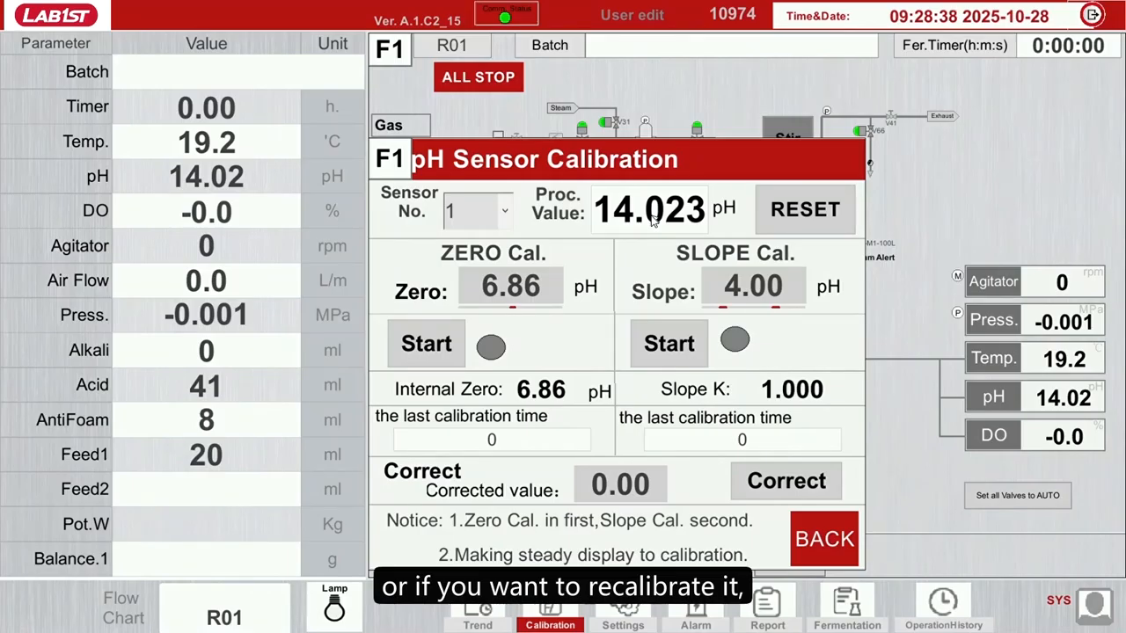
- Reset the pH sensor calibration and run the zero calibration at 6.86 pH from start to end
click(803, 216)
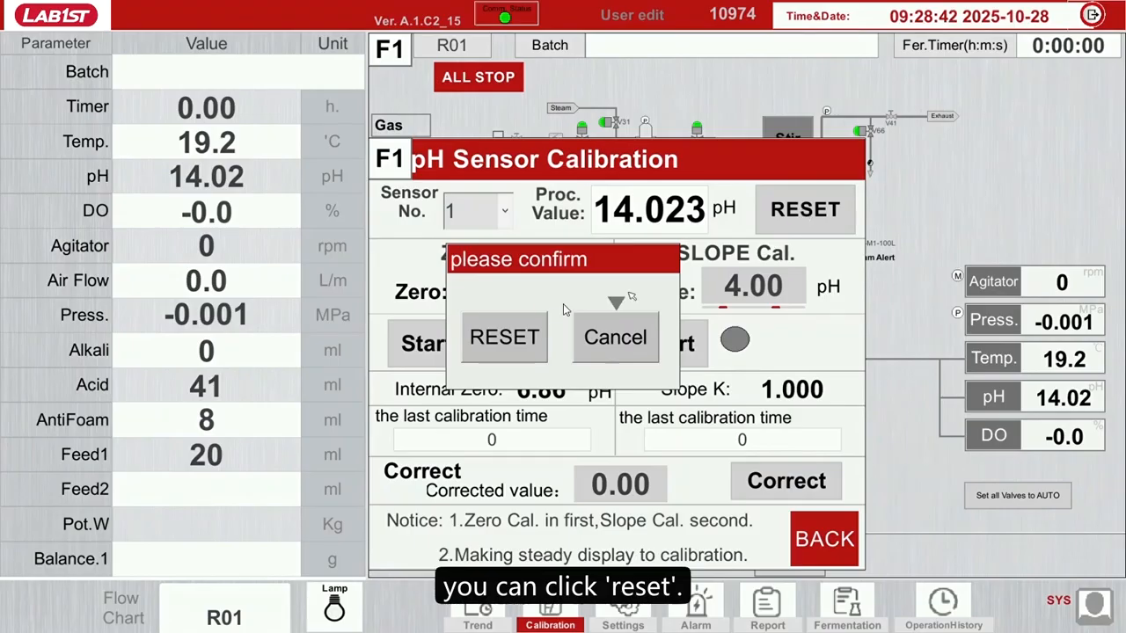
click(536, 329)
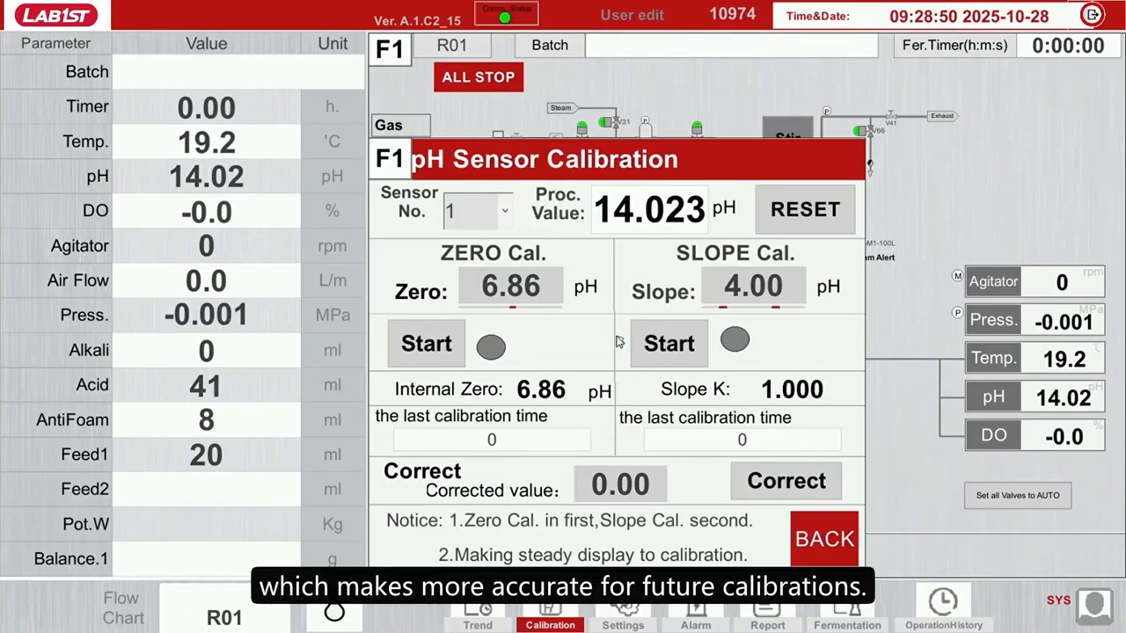
click(422, 343)
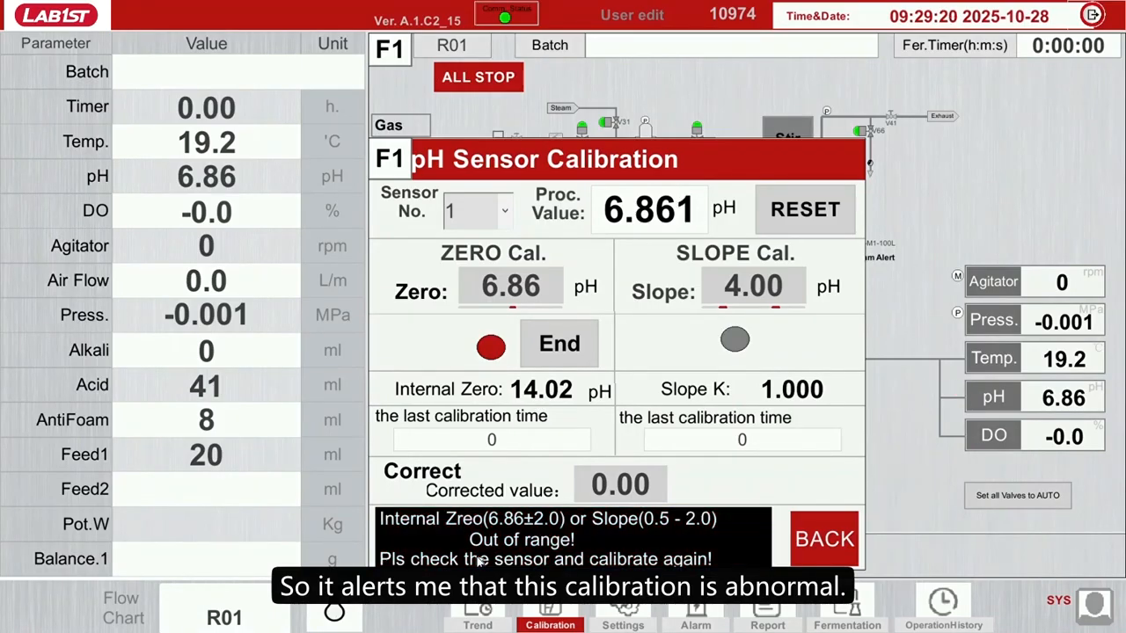
click(556, 344)
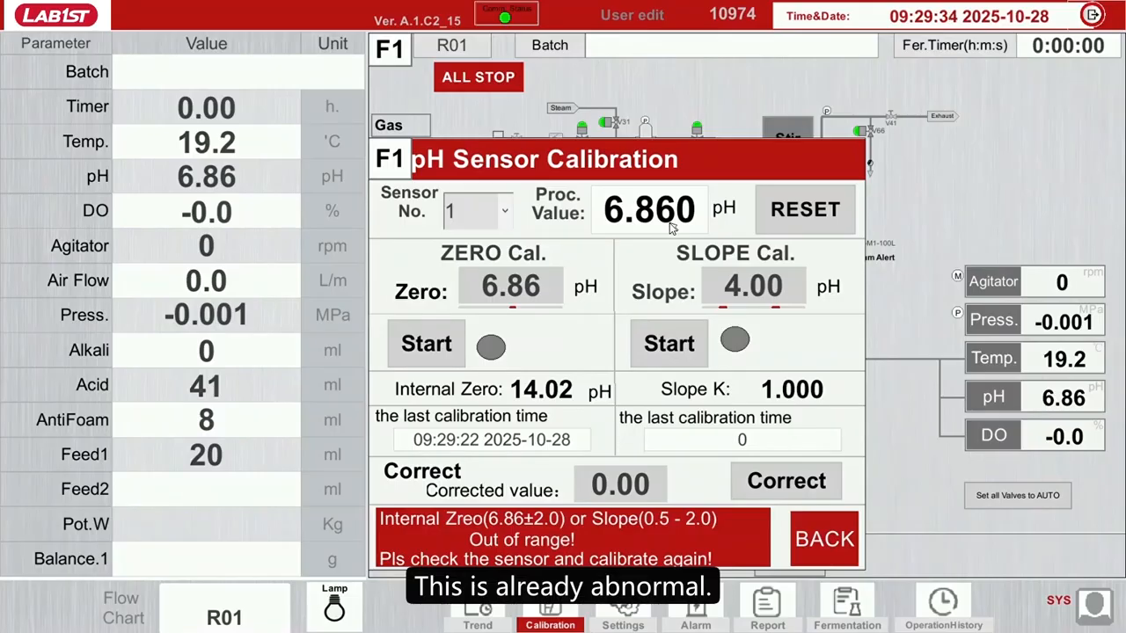
- Reset the pH sensor to its default calibration and leave the pH calibration
click(799, 220)
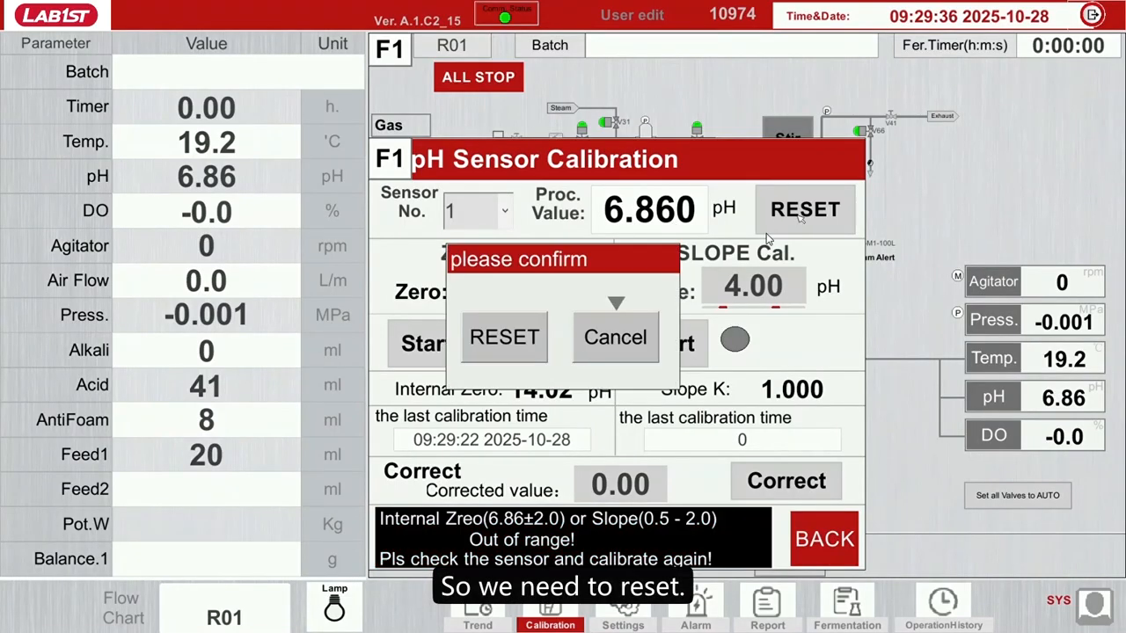
click(524, 347)
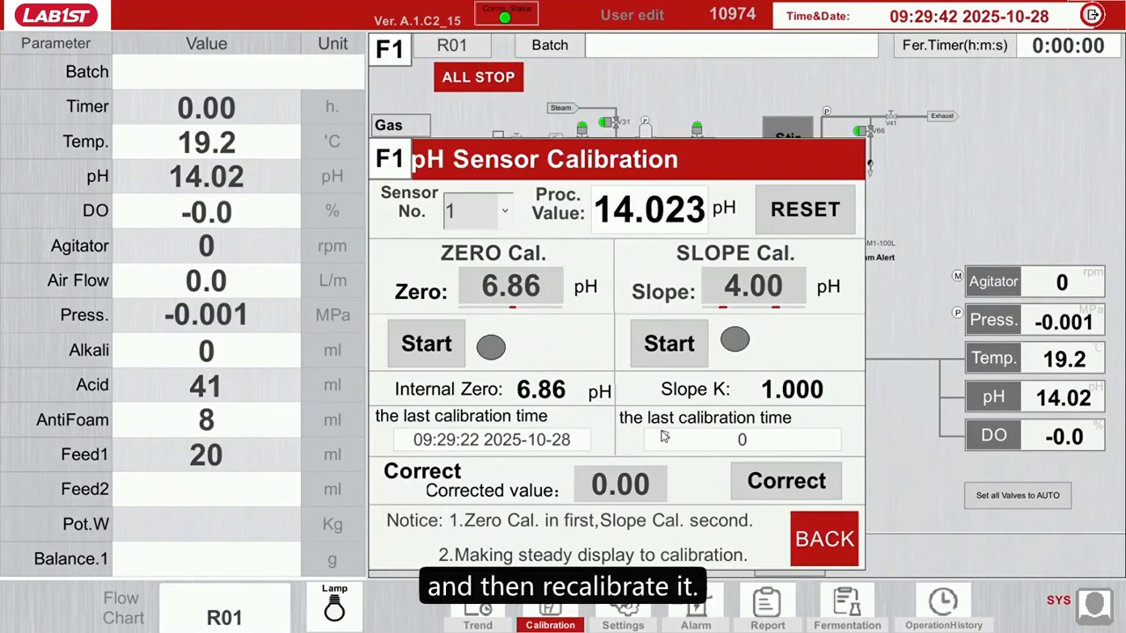
click(823, 538)
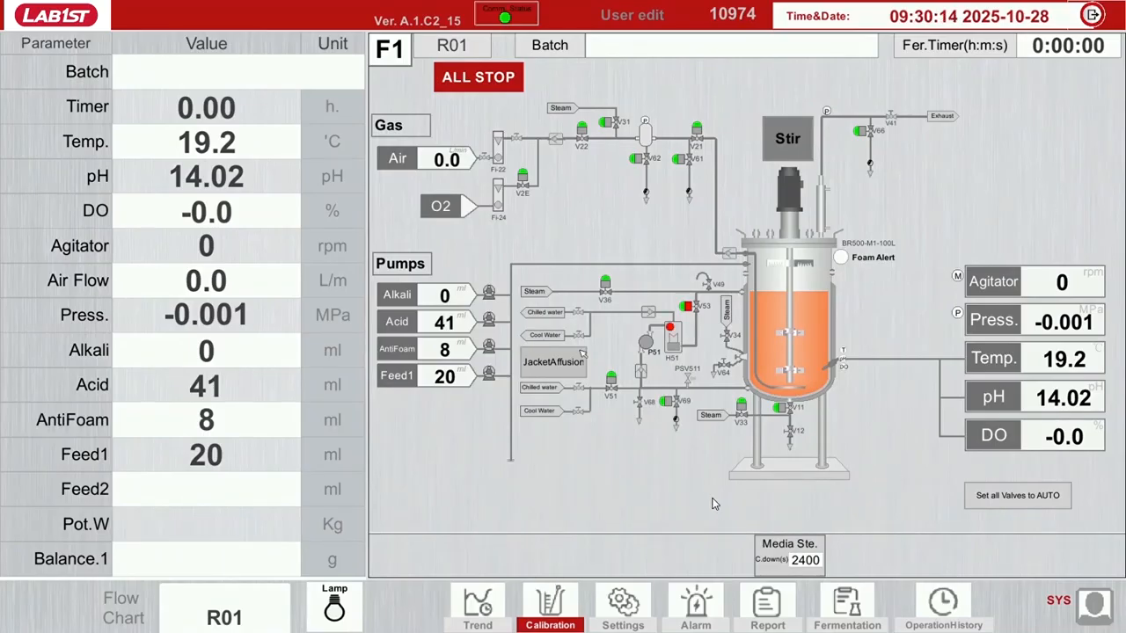
- Open the DO sensor calibration for sensor no. 1 and reset it to the default calibration
click(556, 618)
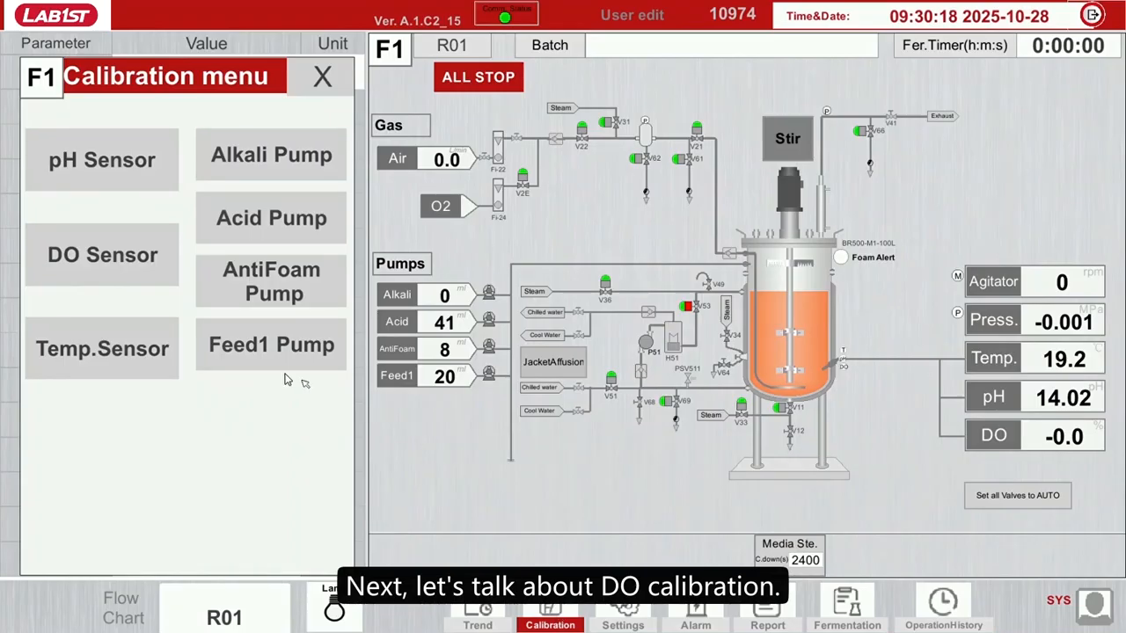
click(135, 259)
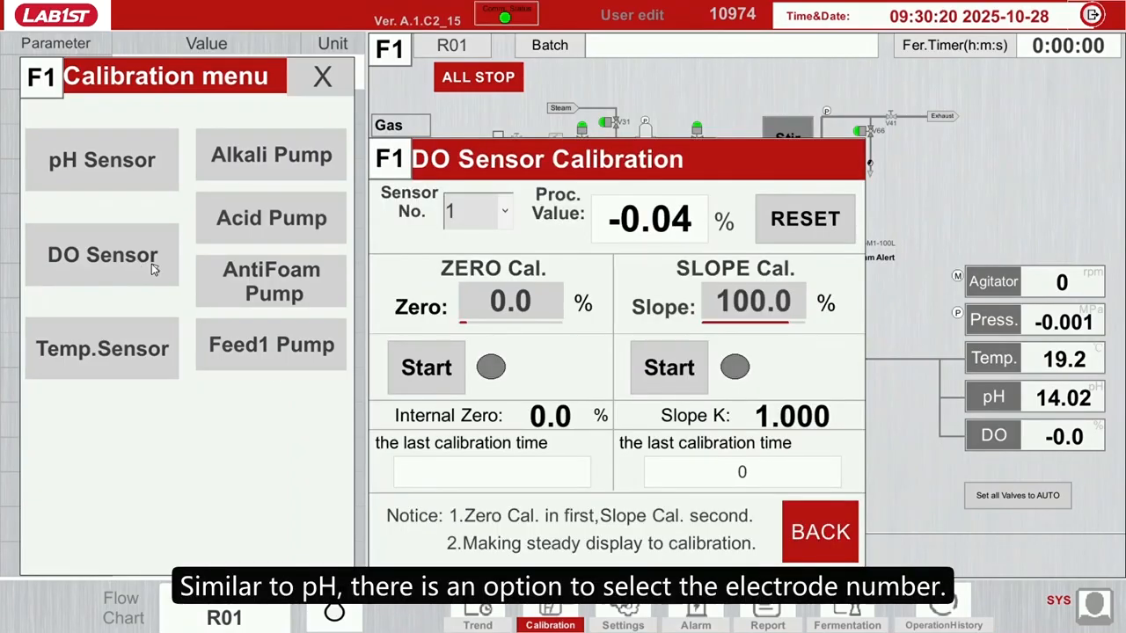
click(492, 217)
click(491, 218)
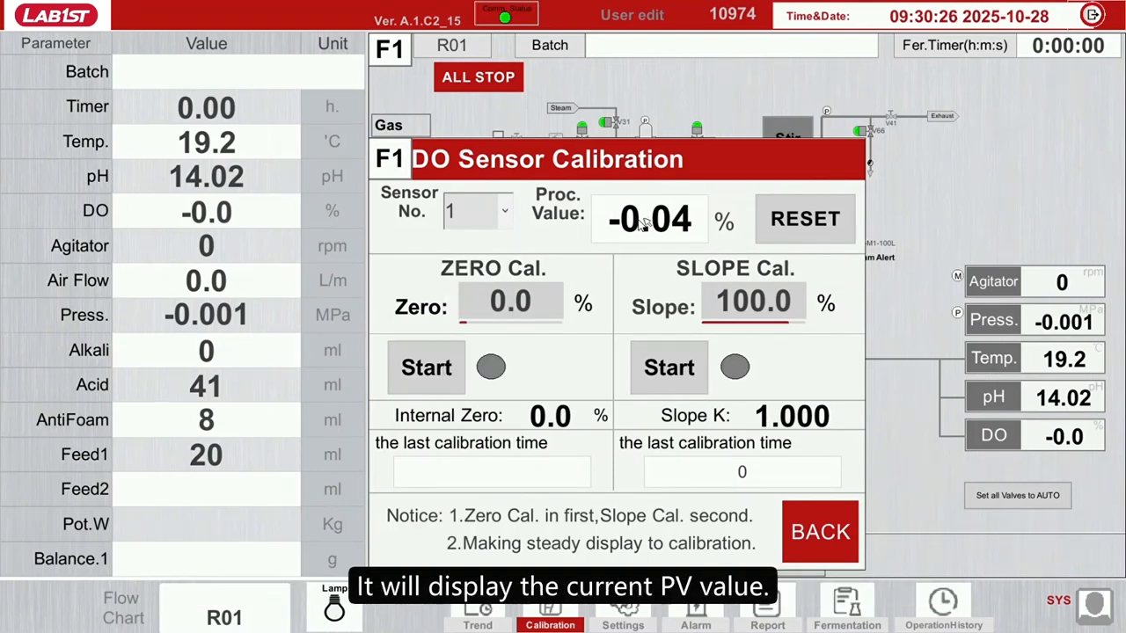
click(825, 226)
click(506, 347)
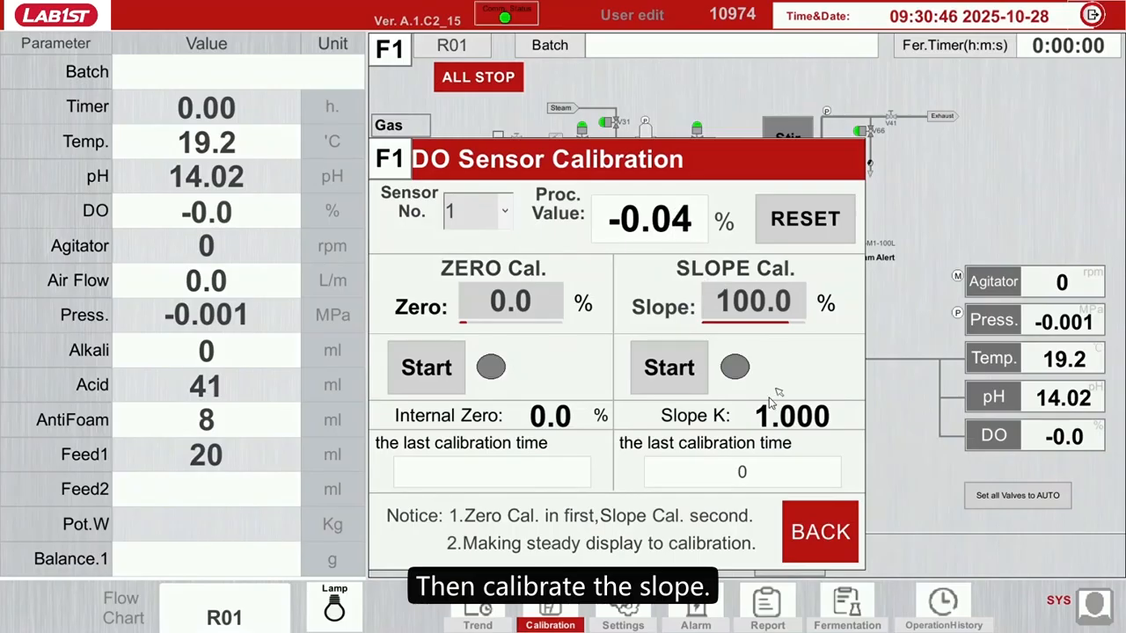
- Run the DO zero calibration at 0.0 % and the slope calibration at 100.0 %, ending each one
click(425, 369)
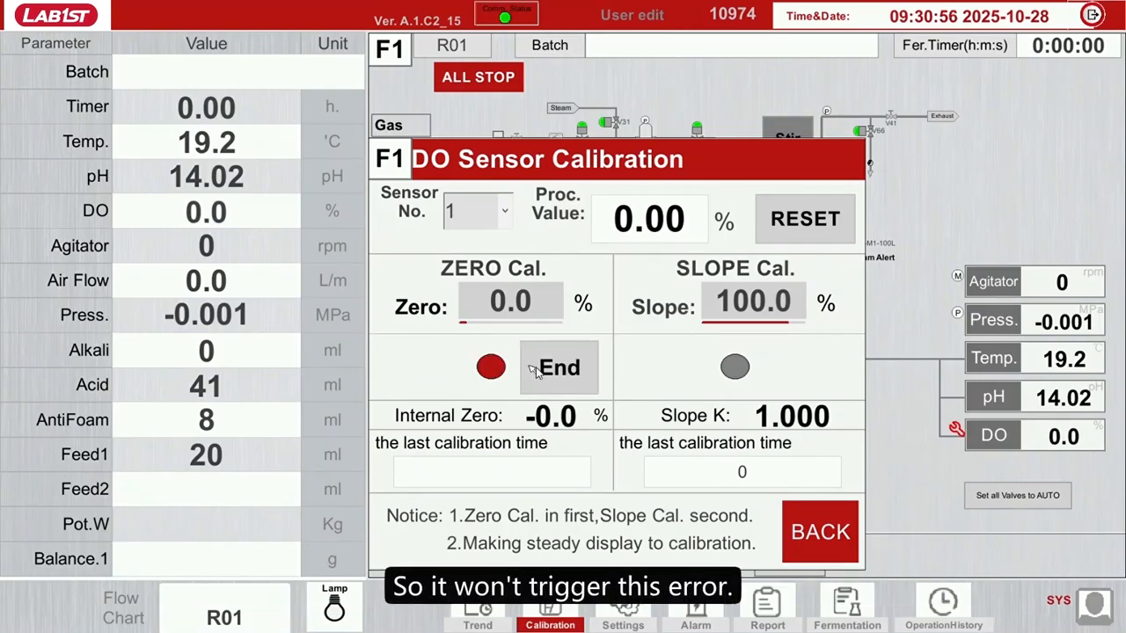
click(561, 369)
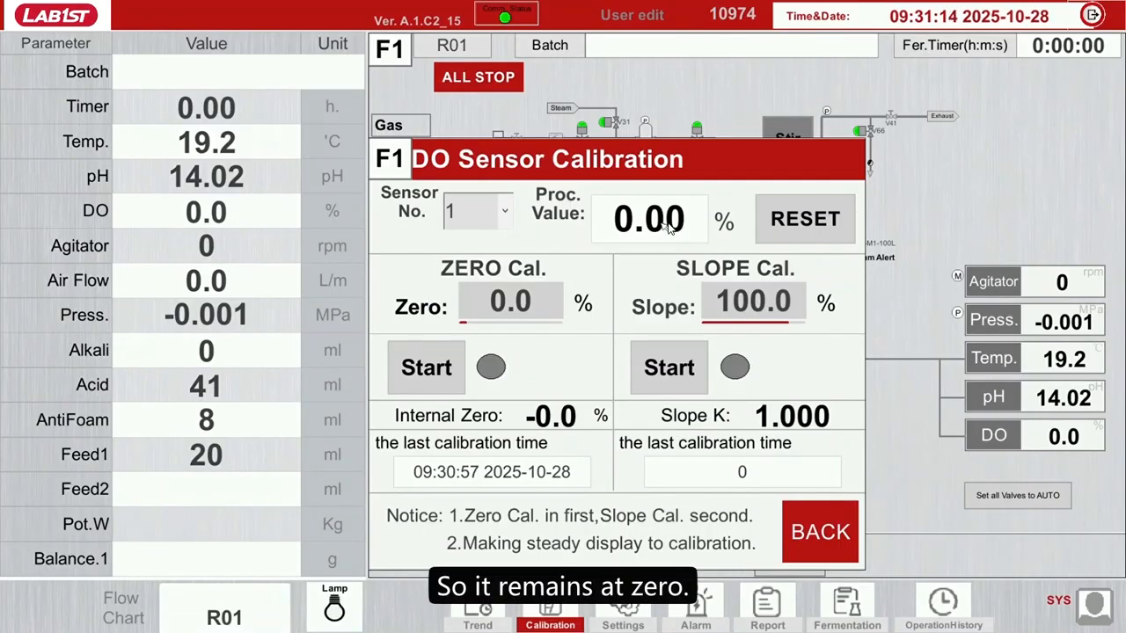
click(692, 373)
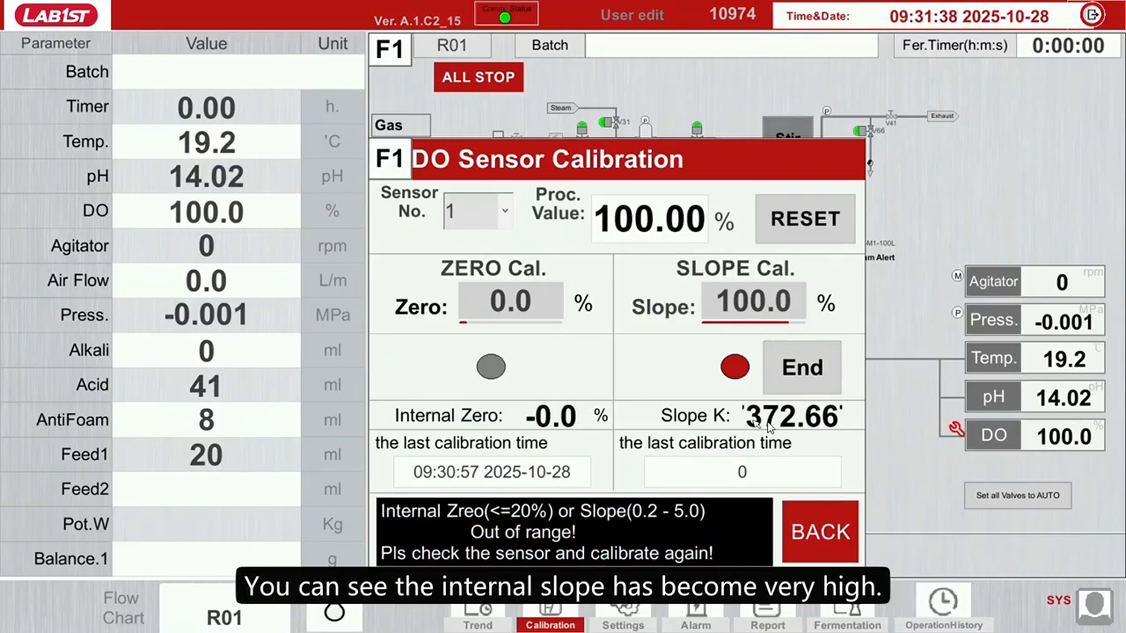
click(809, 367)
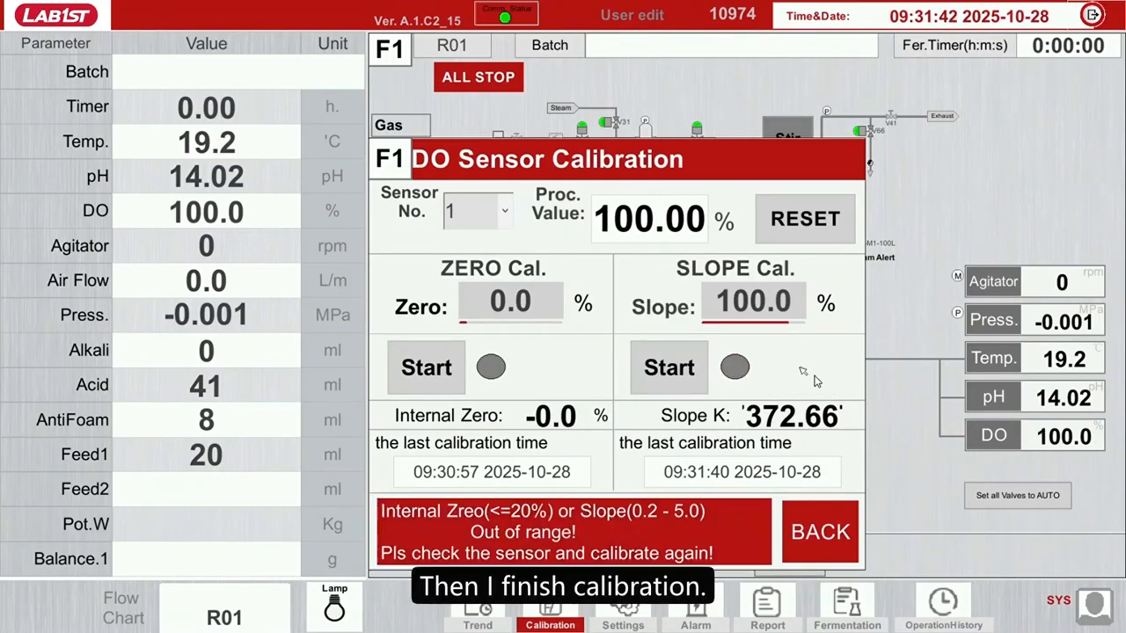
- Reset the DO sensor's zero and slope calibration and leave the DO calibration
click(813, 220)
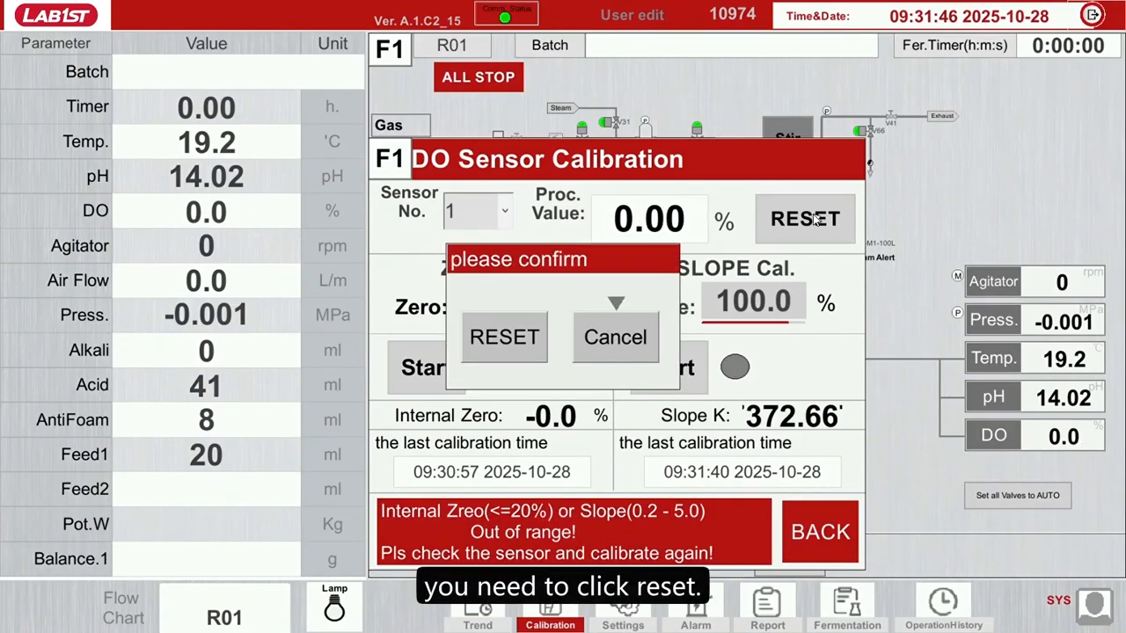
click(527, 341)
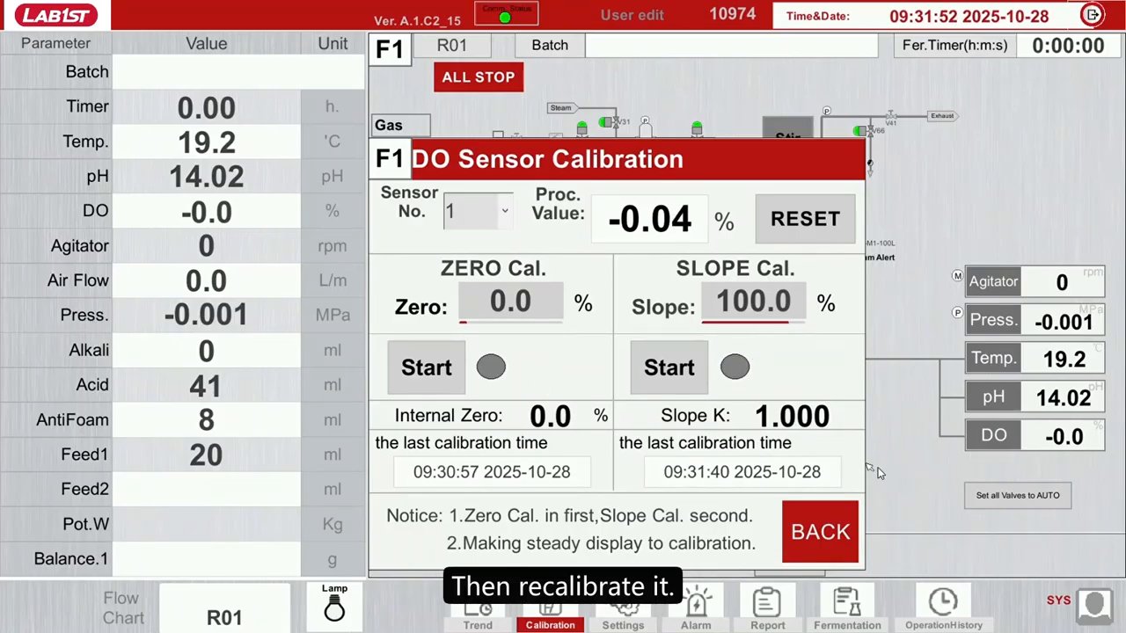
click(826, 532)
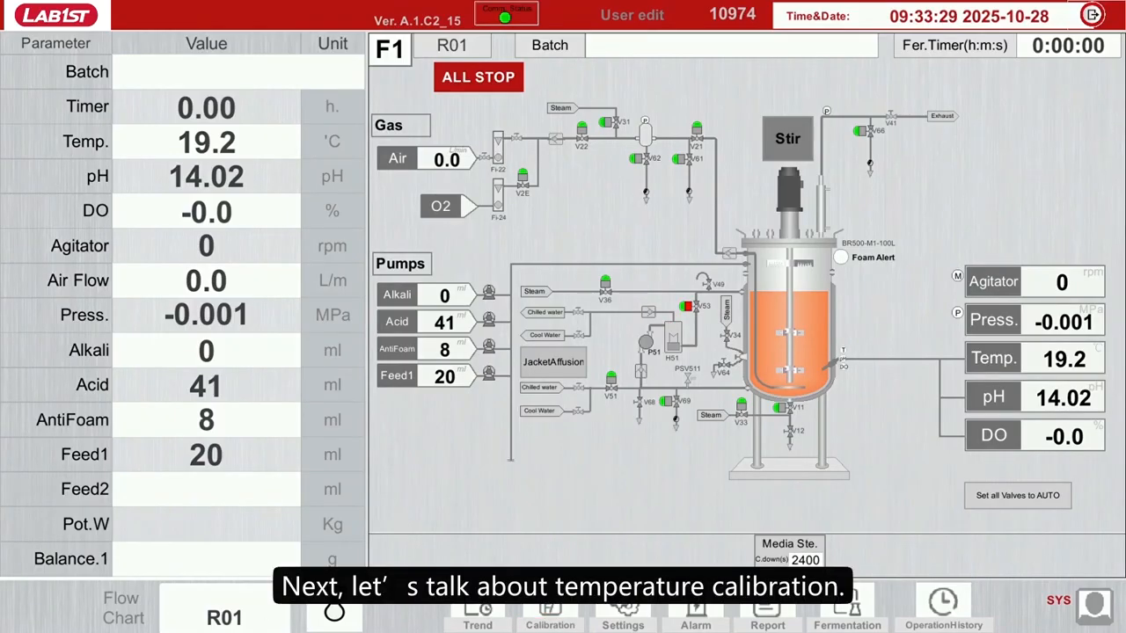
- Examine the temperature sensor calibration and its reset option, cancelling the reset before leaving
click(550, 608)
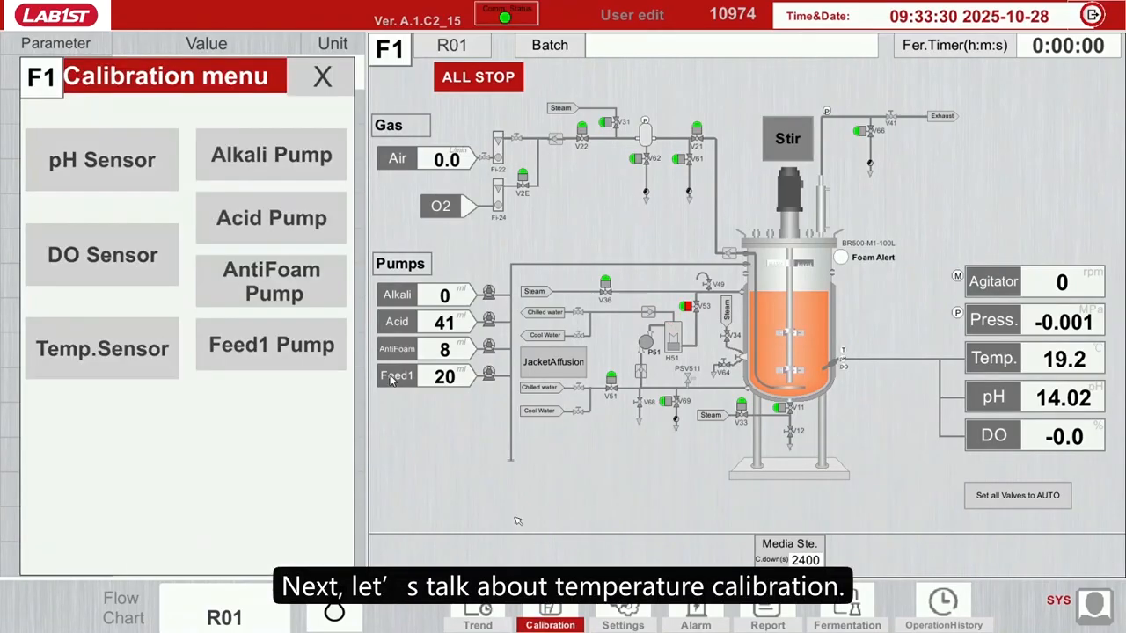
click(88, 343)
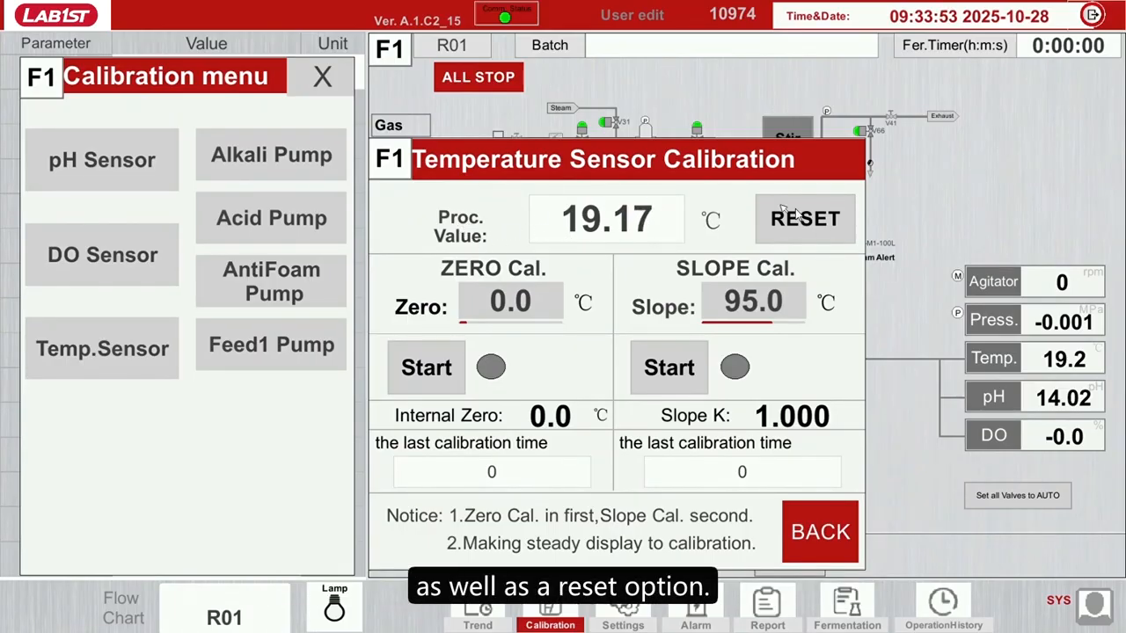
click(819, 227)
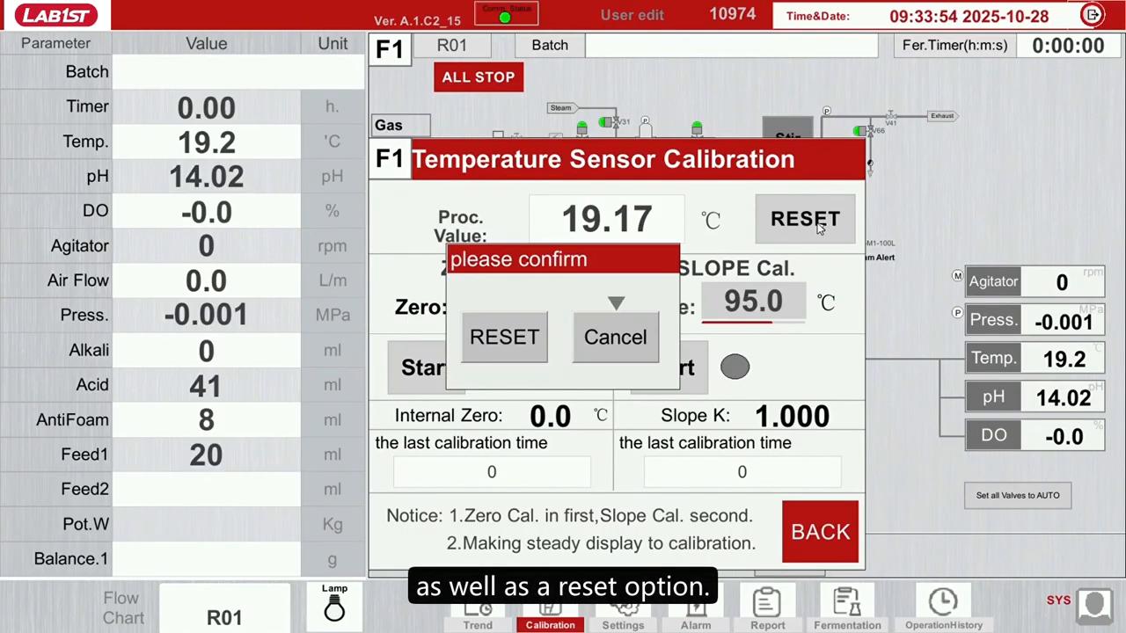
click(613, 341)
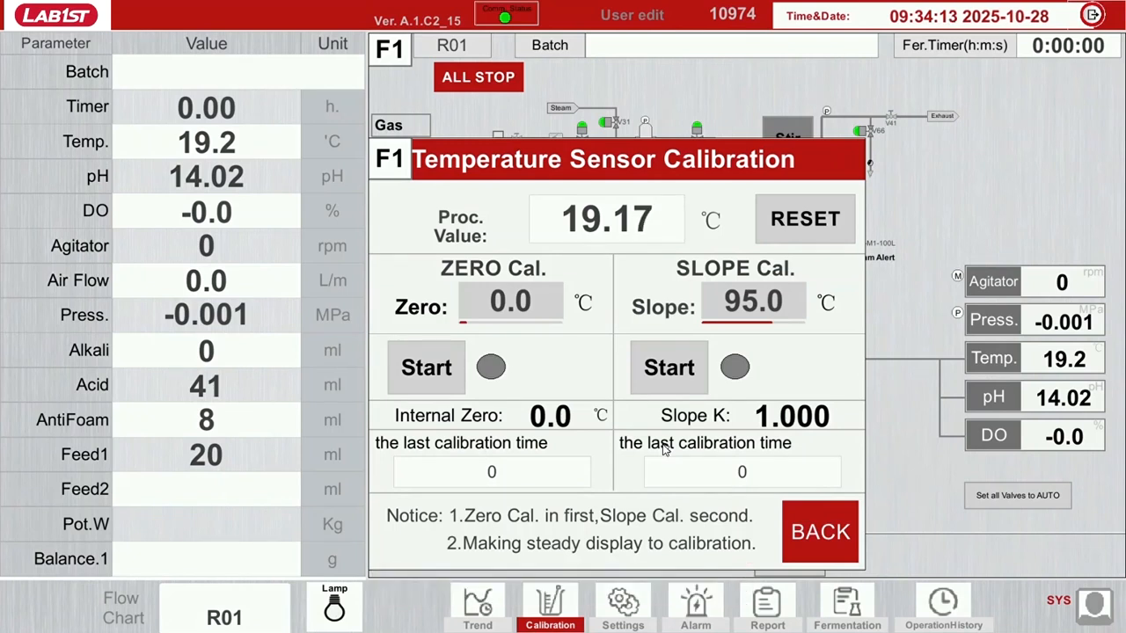
click(822, 531)
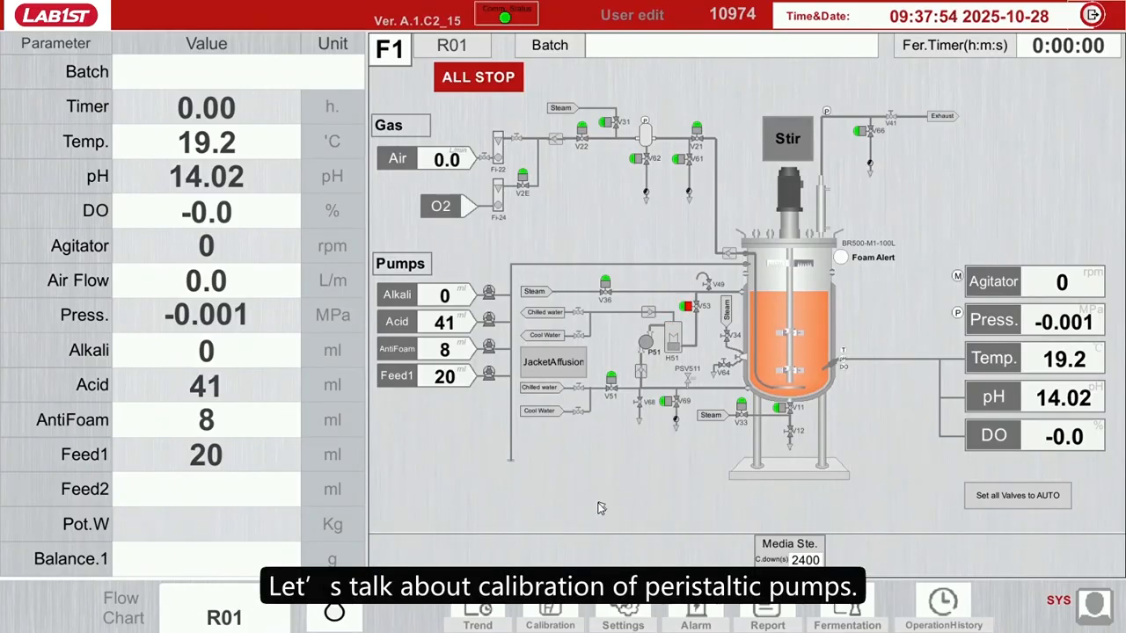
- Open the alkali pump calibration and set the calibration time to 5 s
click(553, 608)
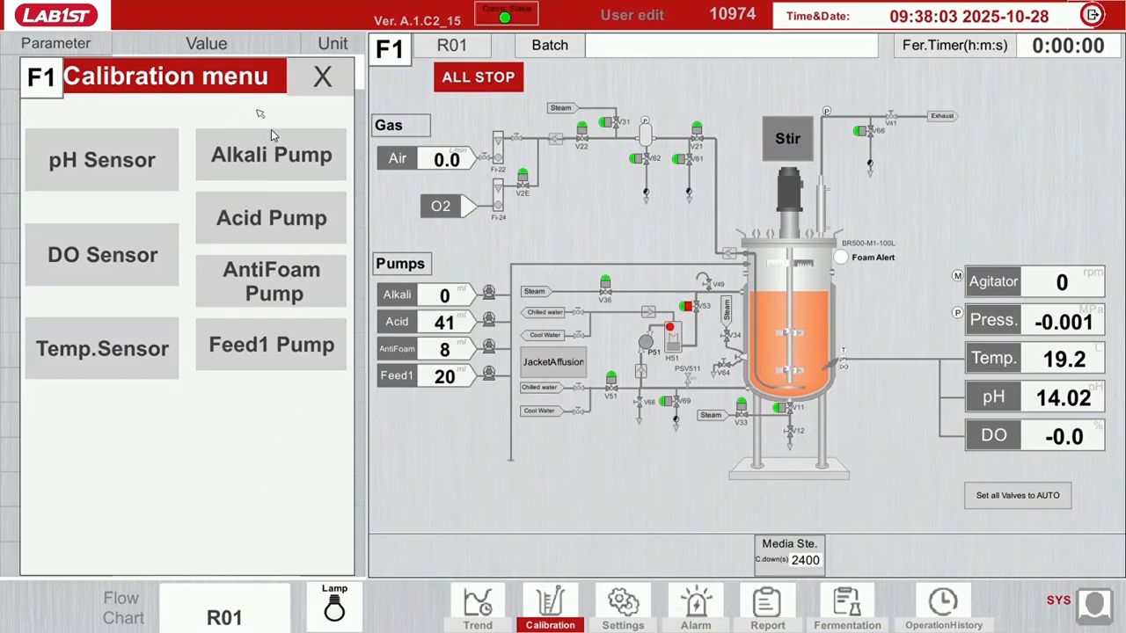
click(278, 156)
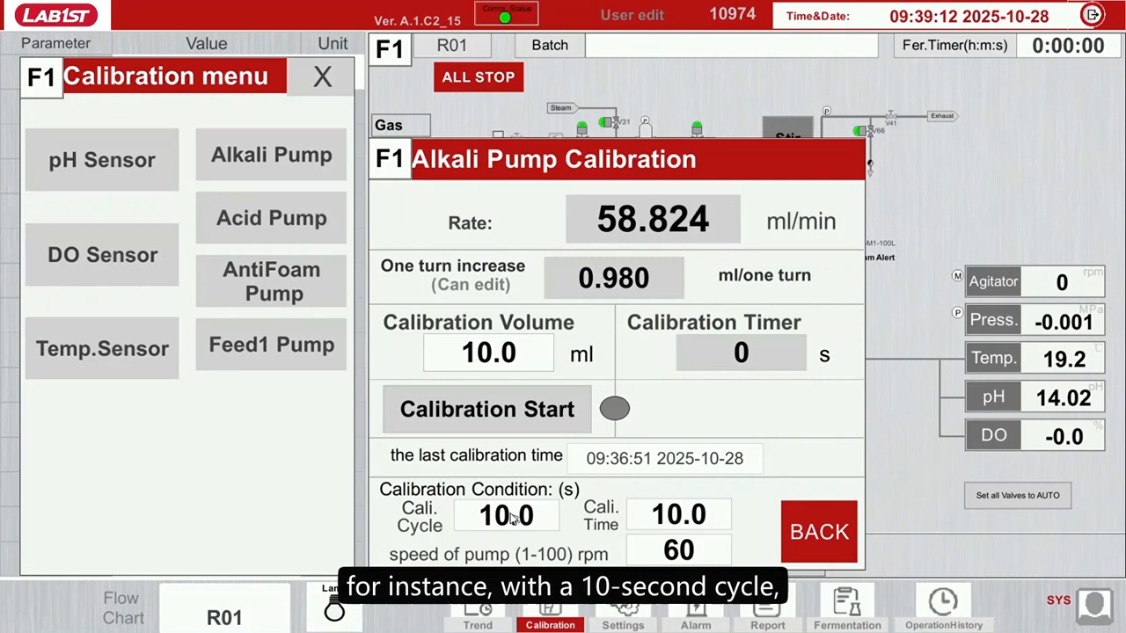
click(665, 517)
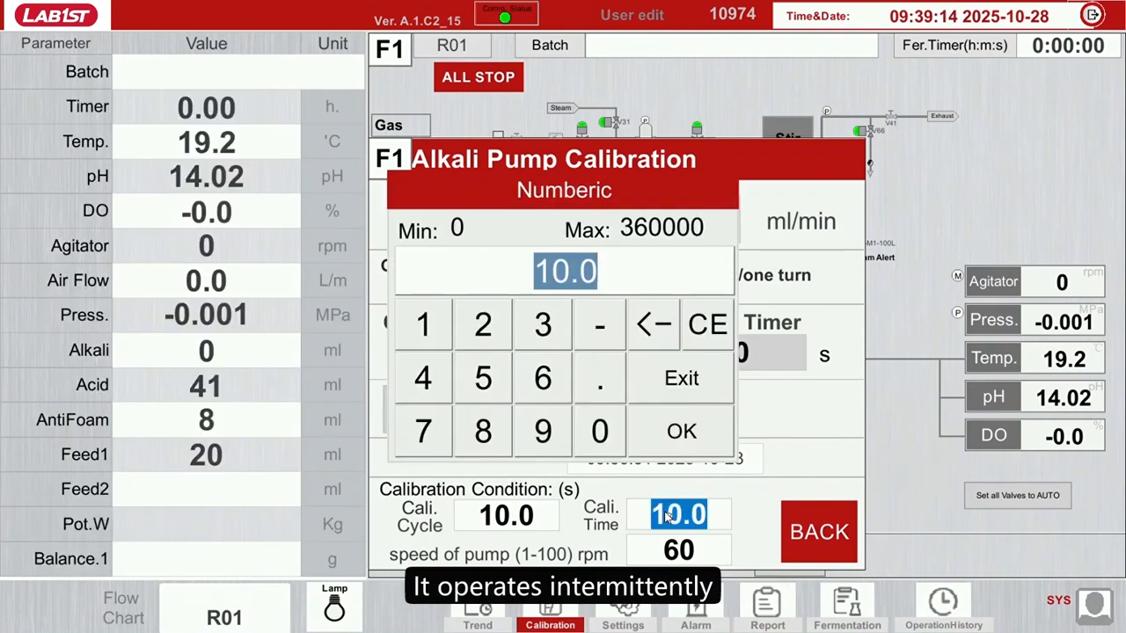
text(5)
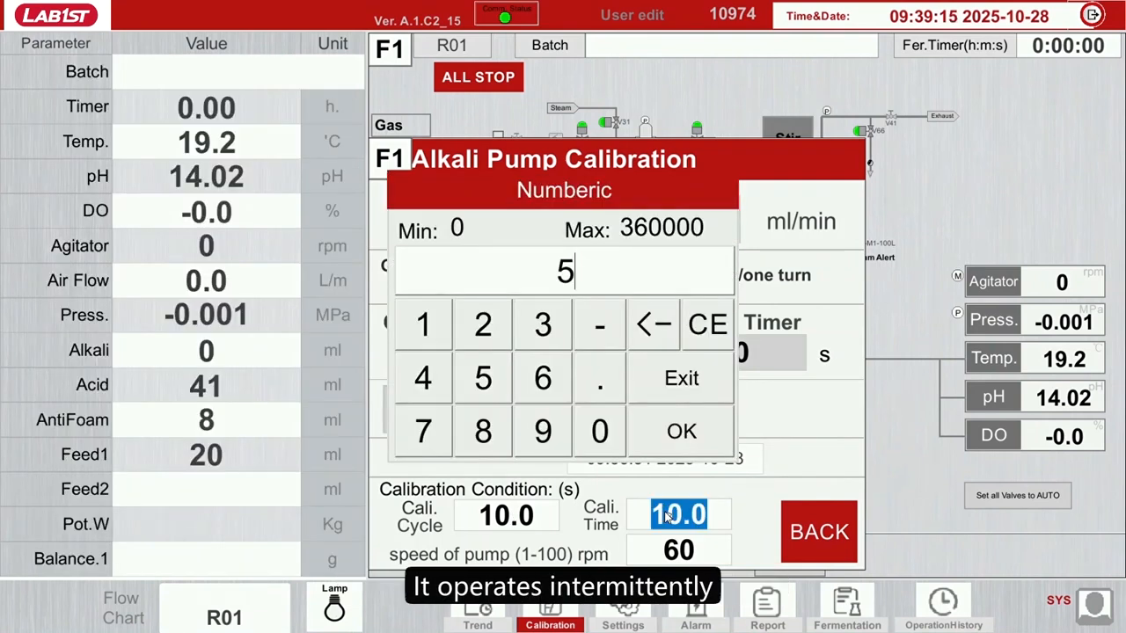
click(685, 436)
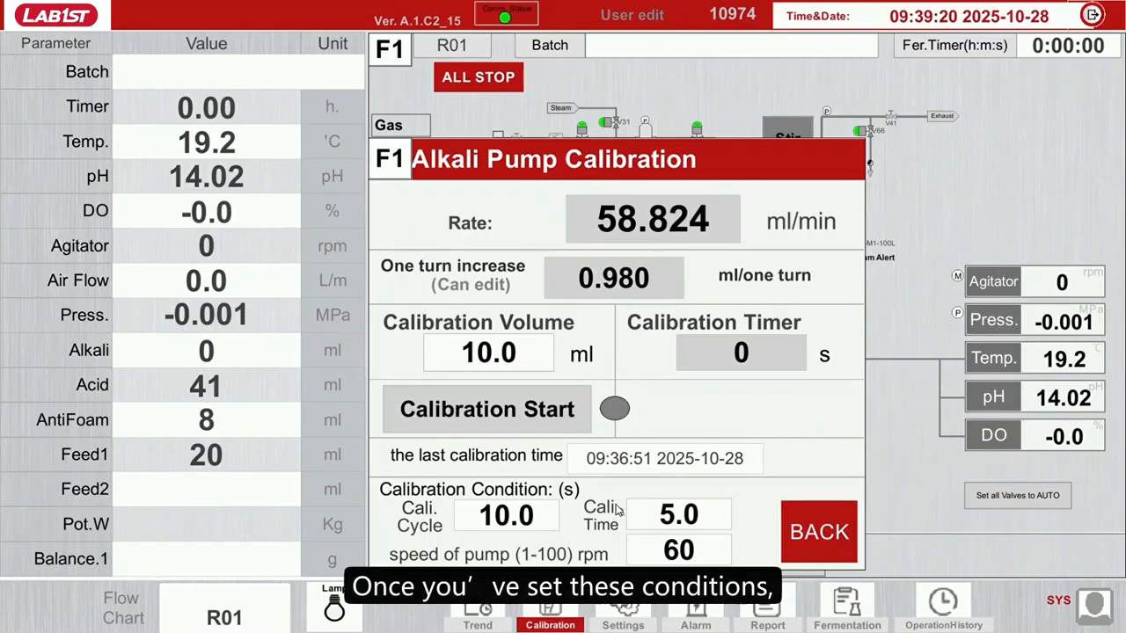
- Set the alkali pump's calibration time to 10 s and its calibration volume to 100 ml
click(691, 516)
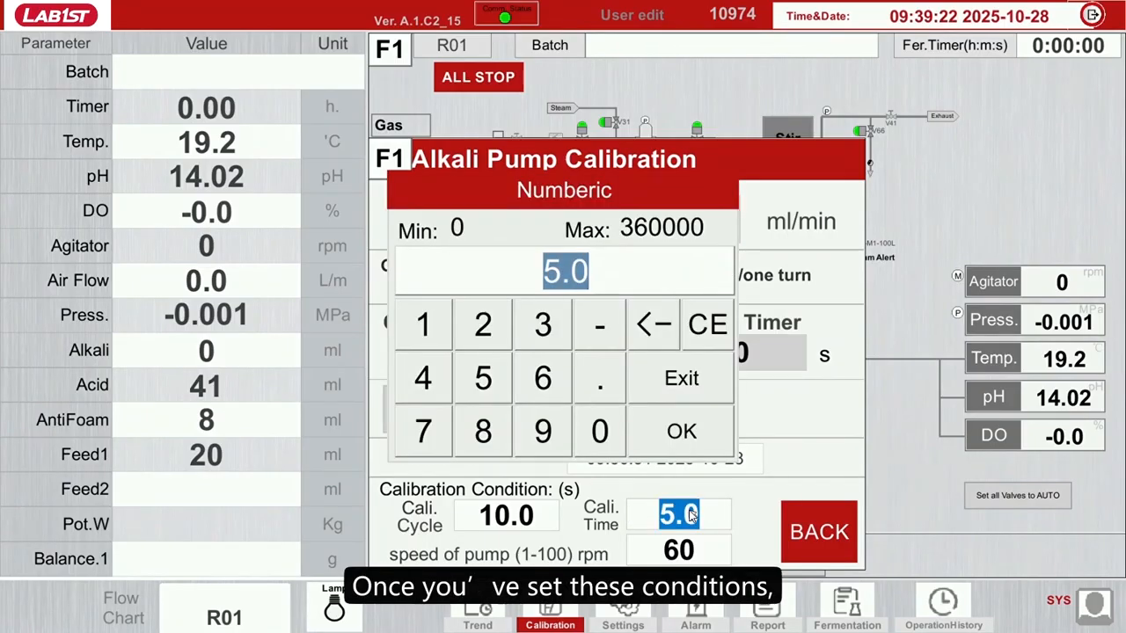
text(10)
key(Return)
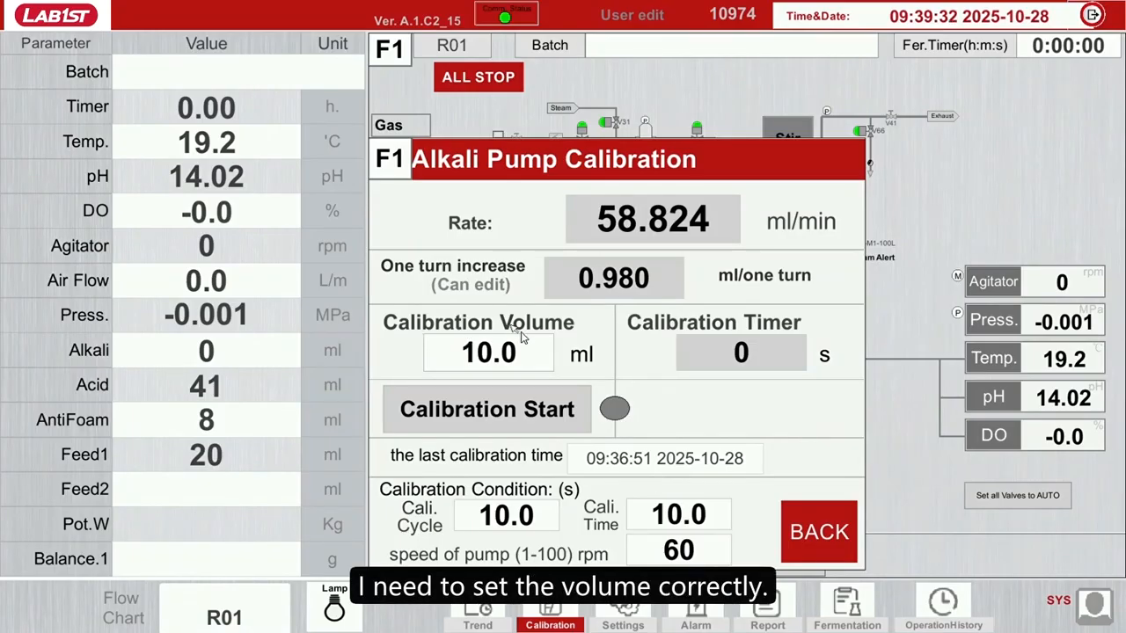
click(526, 353)
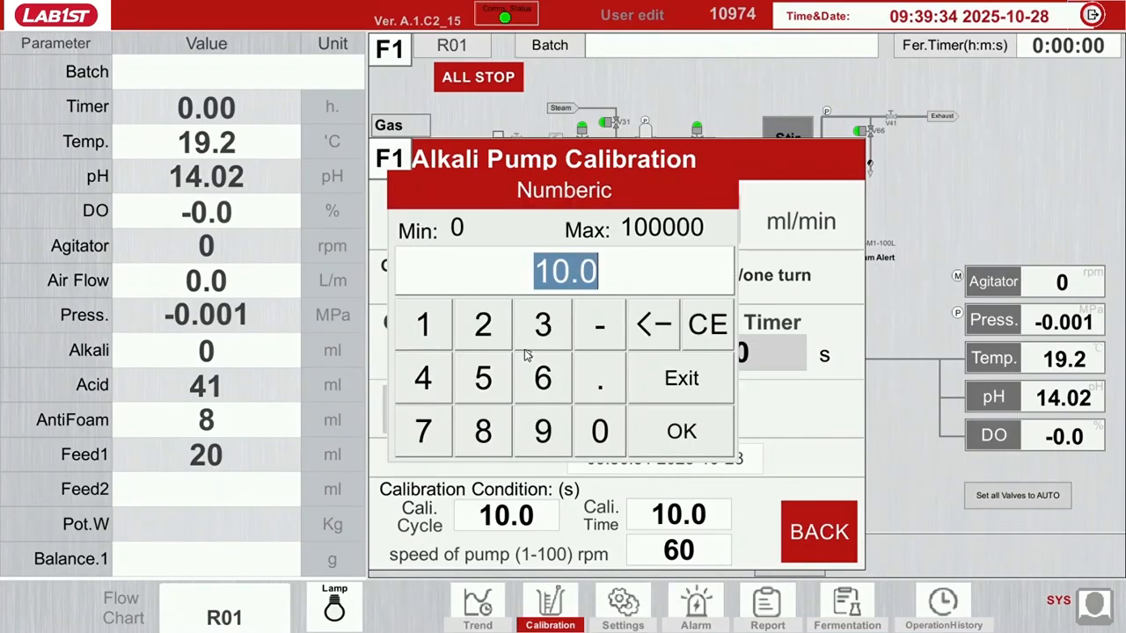
text(100)
key(Return)
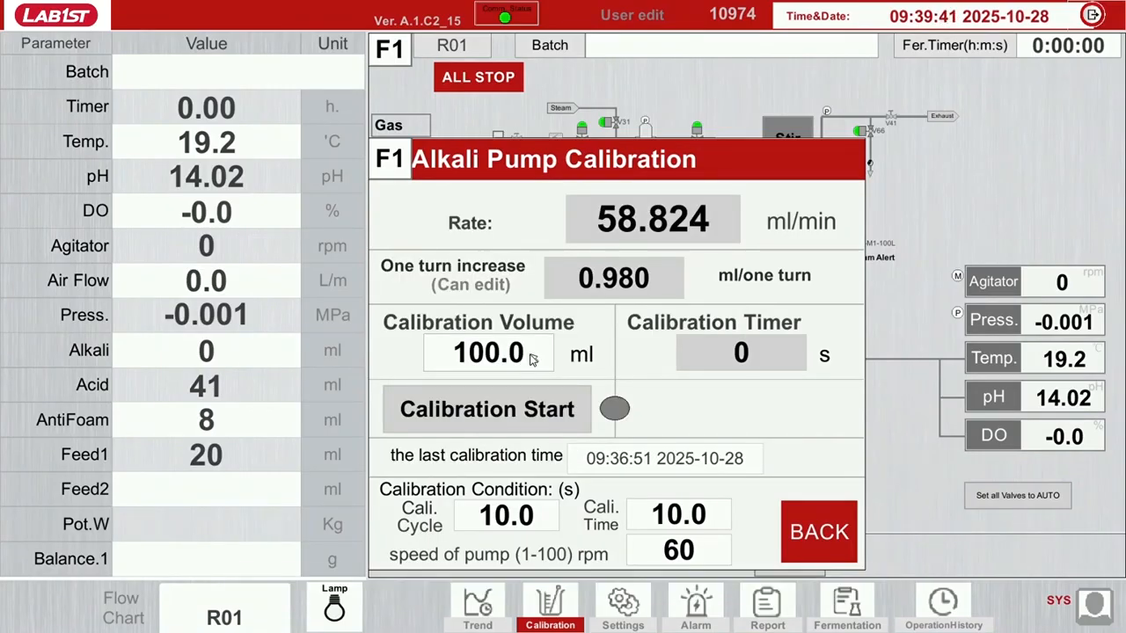
- Run the alkali pump calibration for about 24 s, end it, and confirm the one-turn increase of 4.115 ml before leaving
click(545, 415)
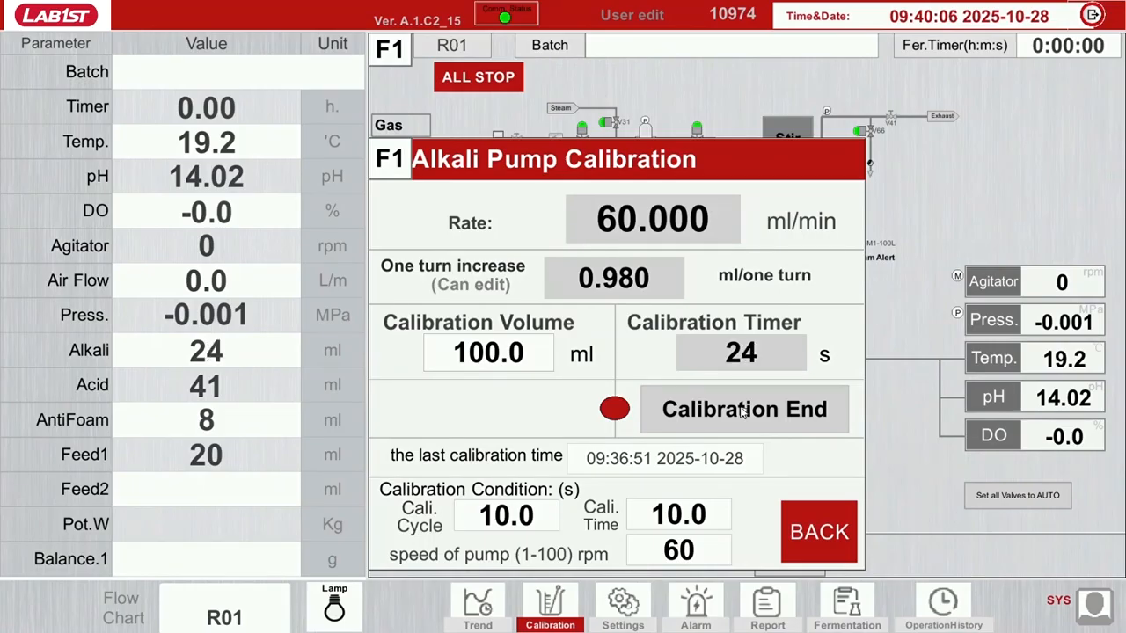
click(743, 410)
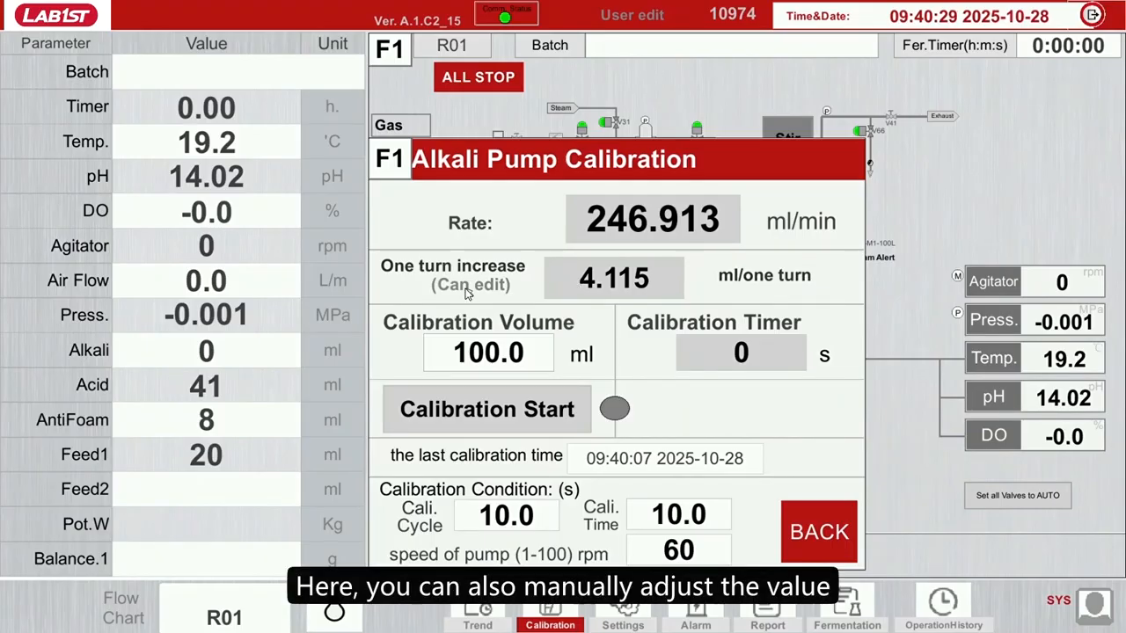
click(611, 277)
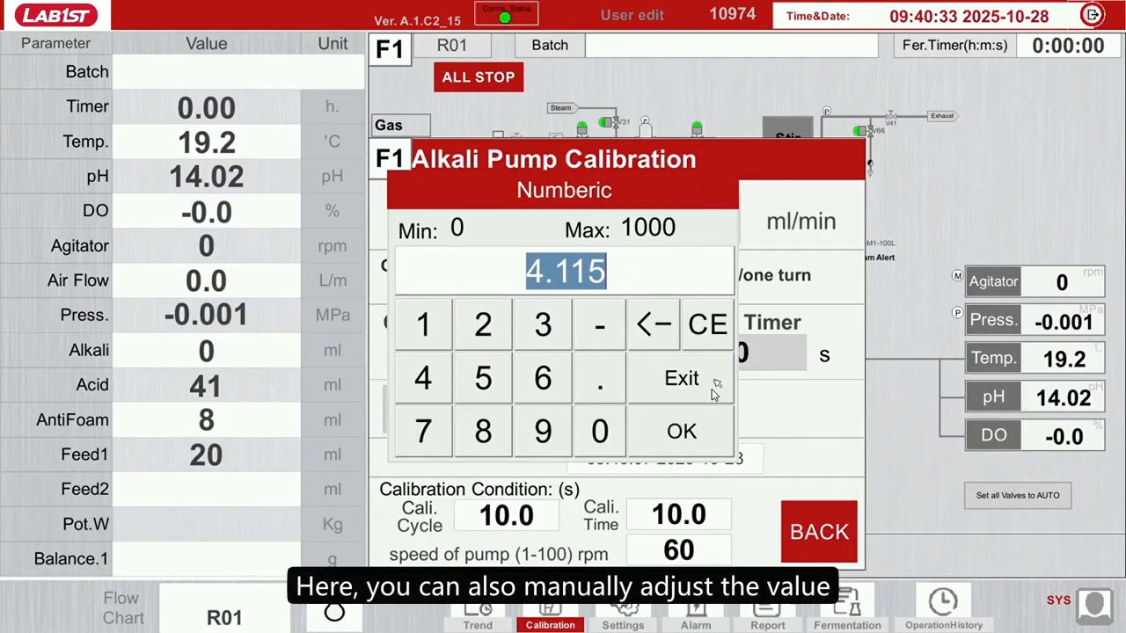
click(699, 429)
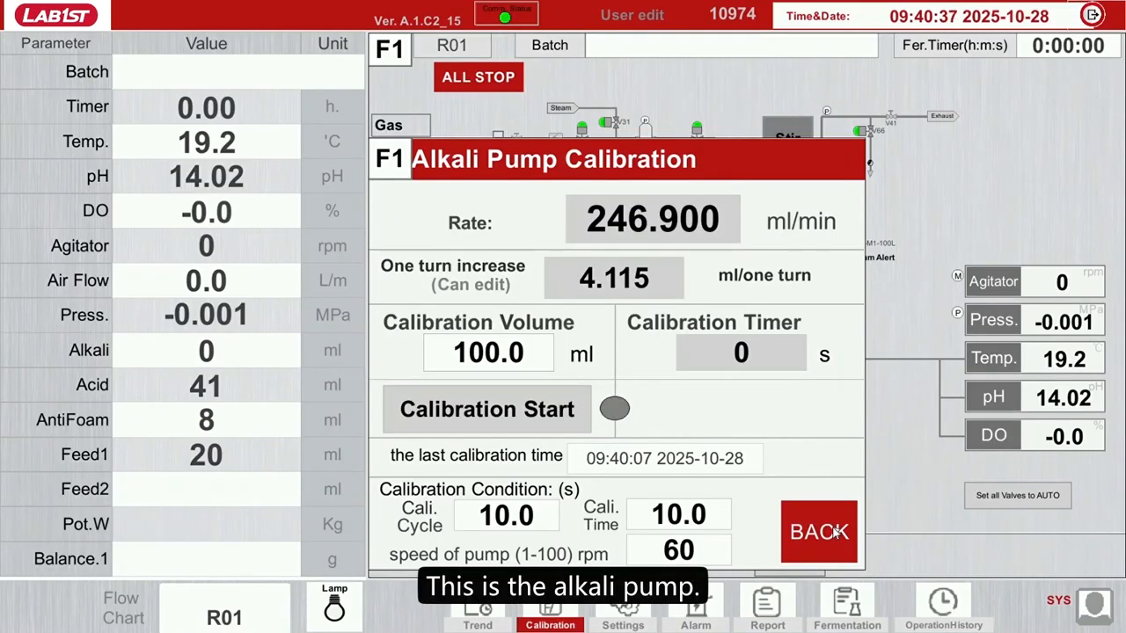
click(818, 531)
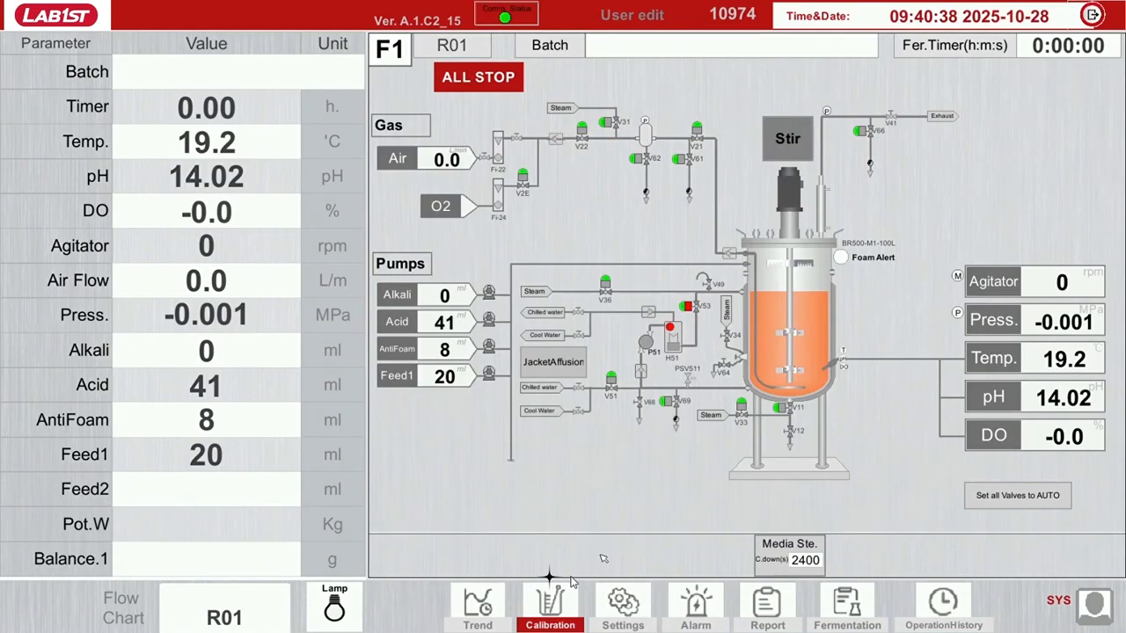
- Examine the calibration settings of the acid pump, the AntiFoam pump and the Feed1 pump one after another
click(550, 605)
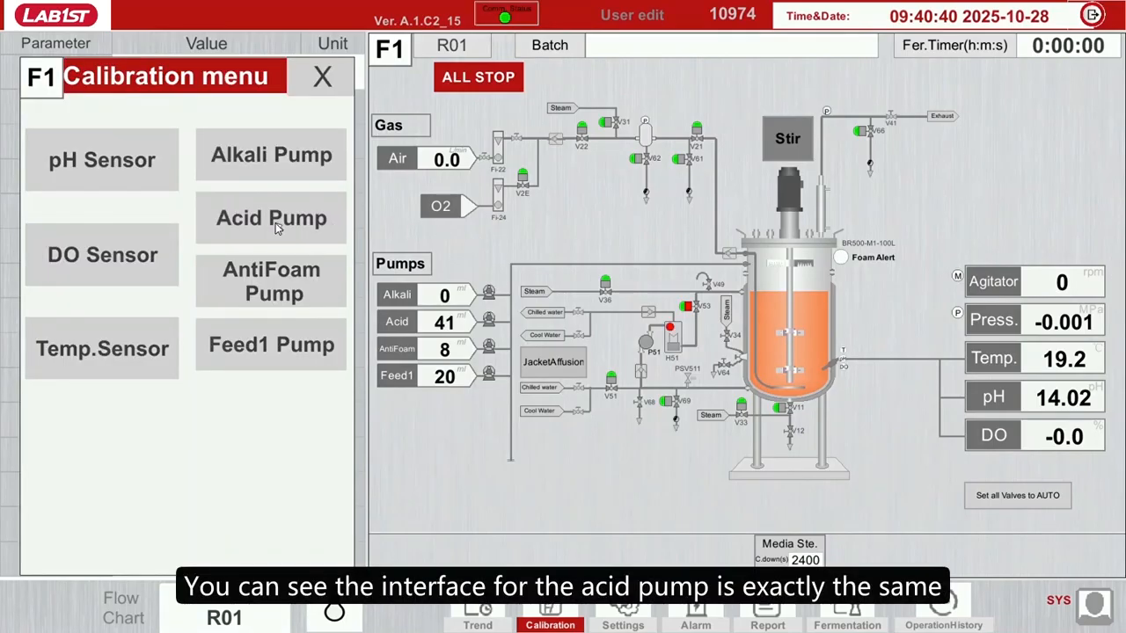
click(275, 222)
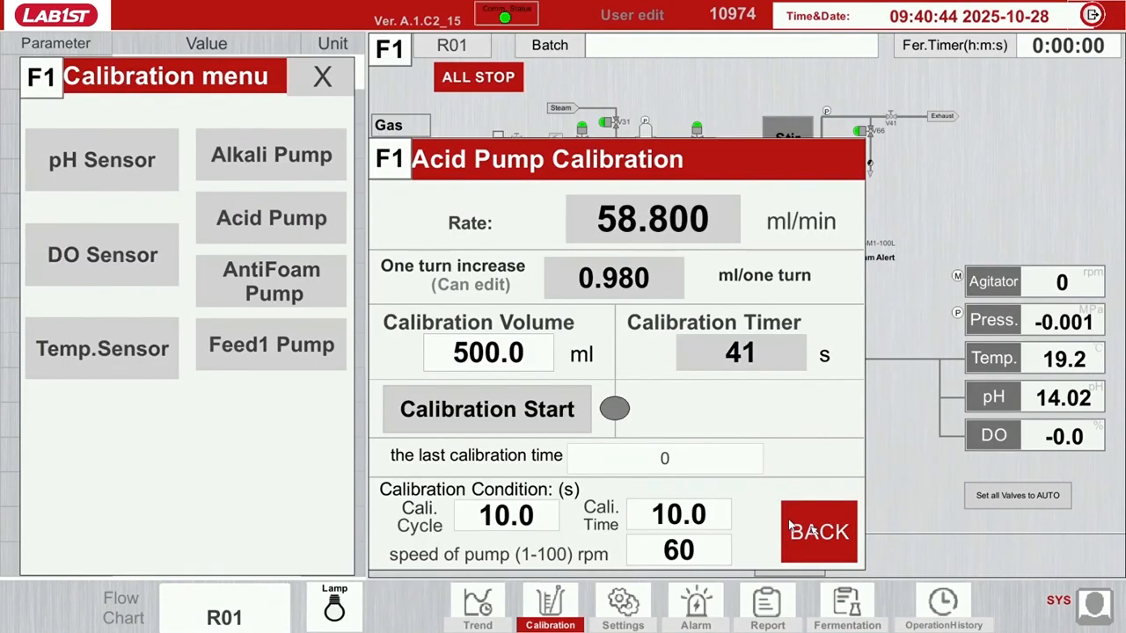
click(813, 531)
click(550, 605)
click(312, 268)
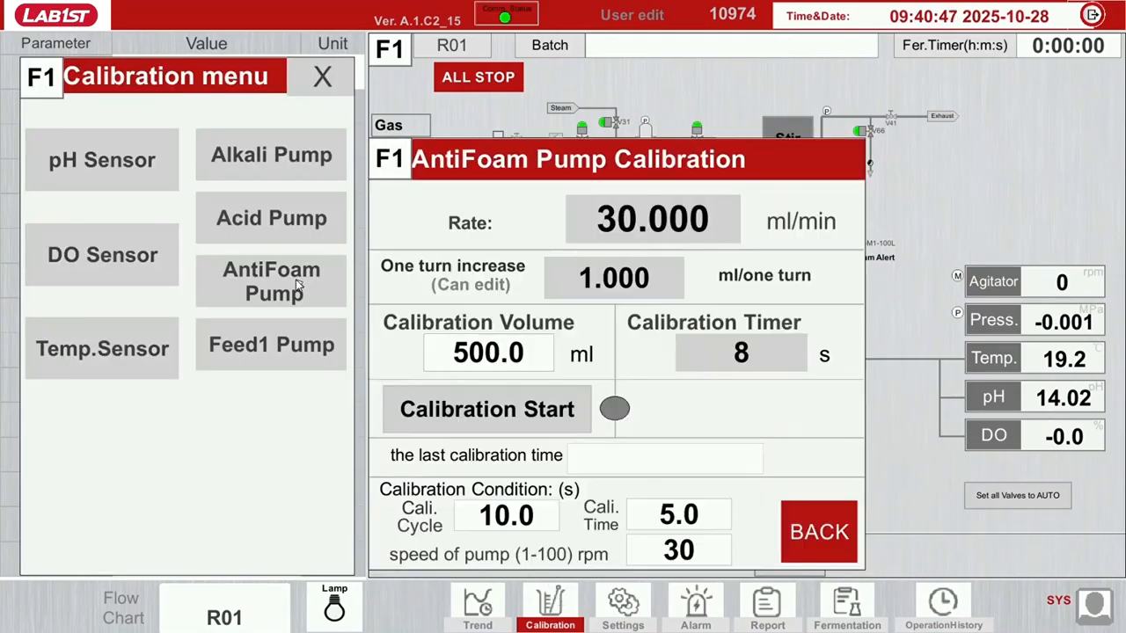
click(818, 533)
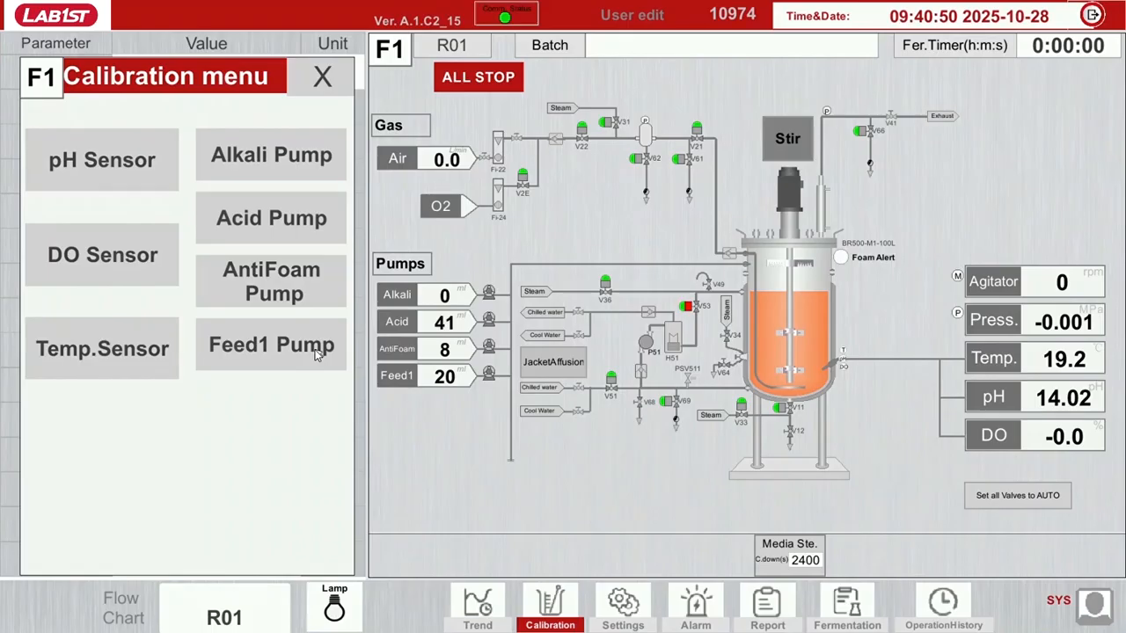
click(317, 354)
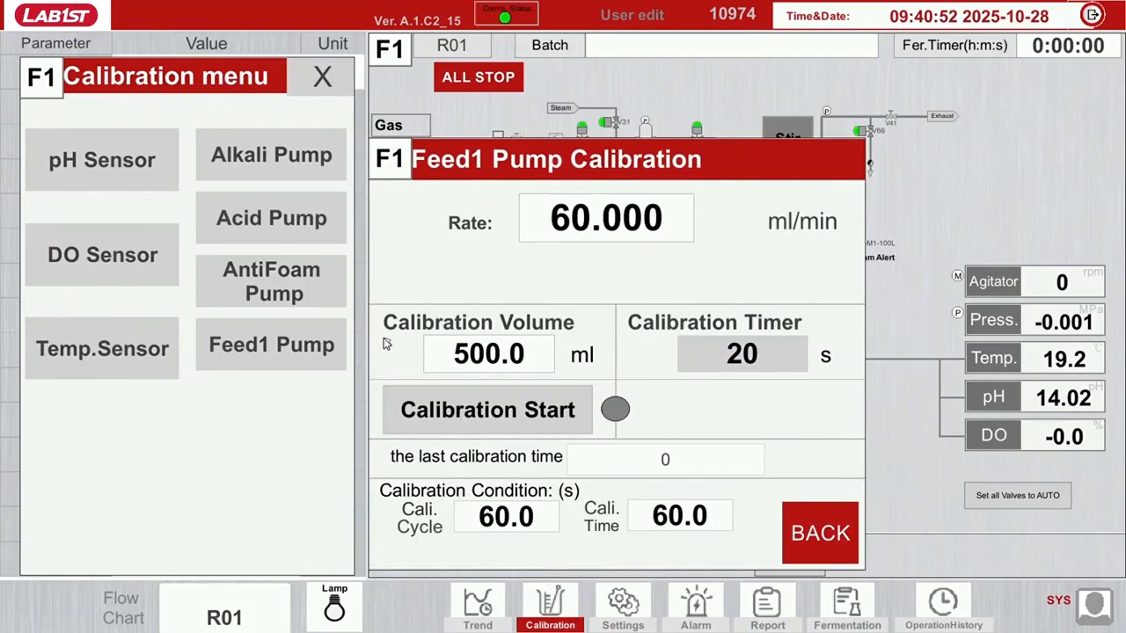